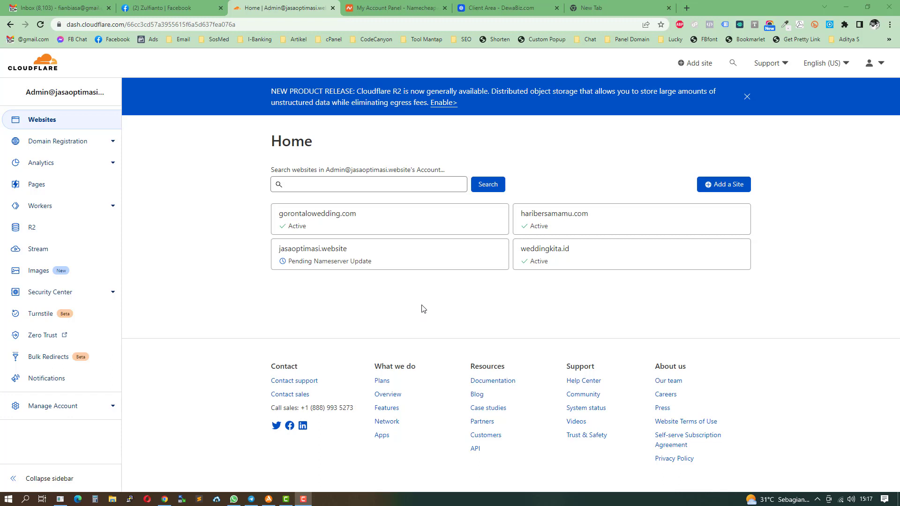
# Switch to the Namecheap account panel and to the DewaBiz client area, and look over the DewaBiz dashboard.
pyautogui.click(378, 12)
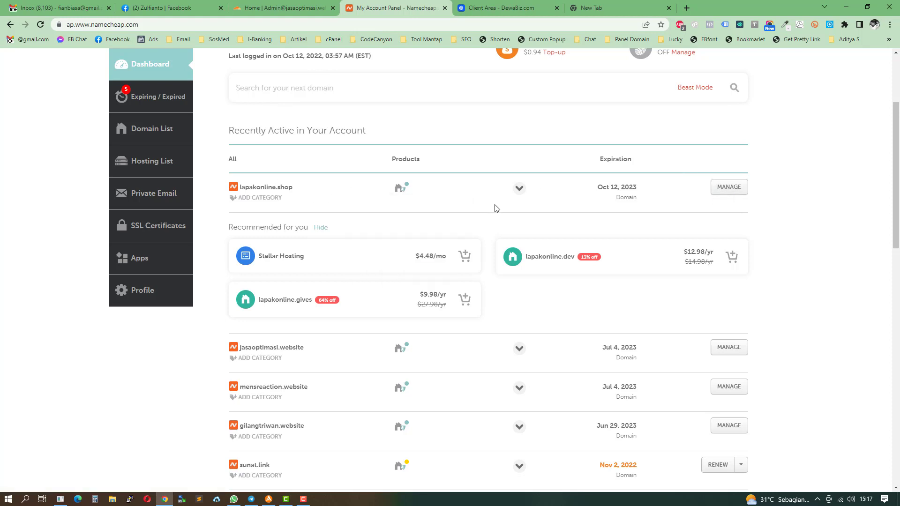
pyautogui.click(493, 7)
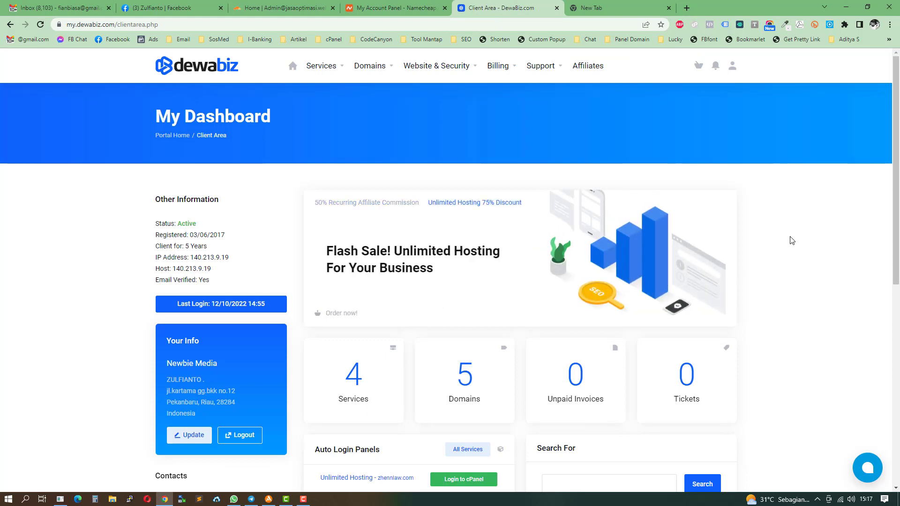
pyautogui.scroll(-8, 792, 241)
pyautogui.scroll(8, 792, 241)
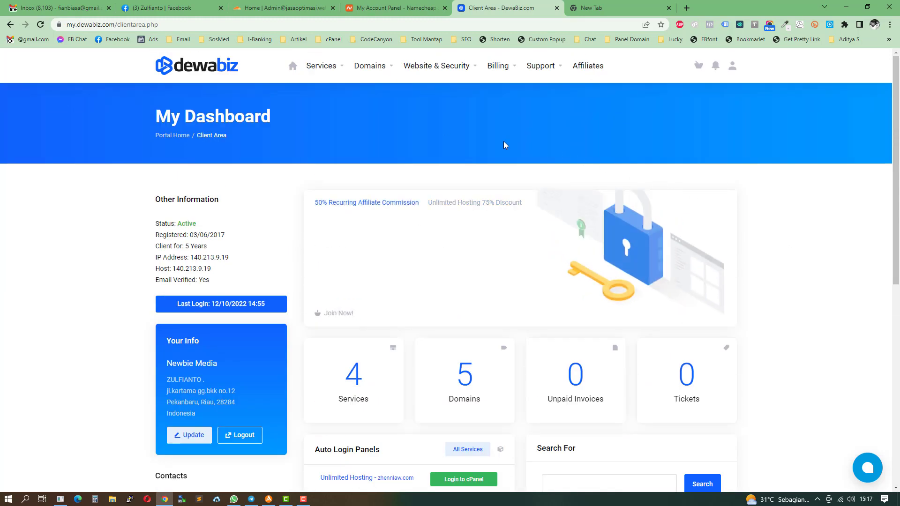
# Show the DewaBiz account's own domains sorted by status and open the management page of rayindopratama.com.
pyautogui.click(369, 66)
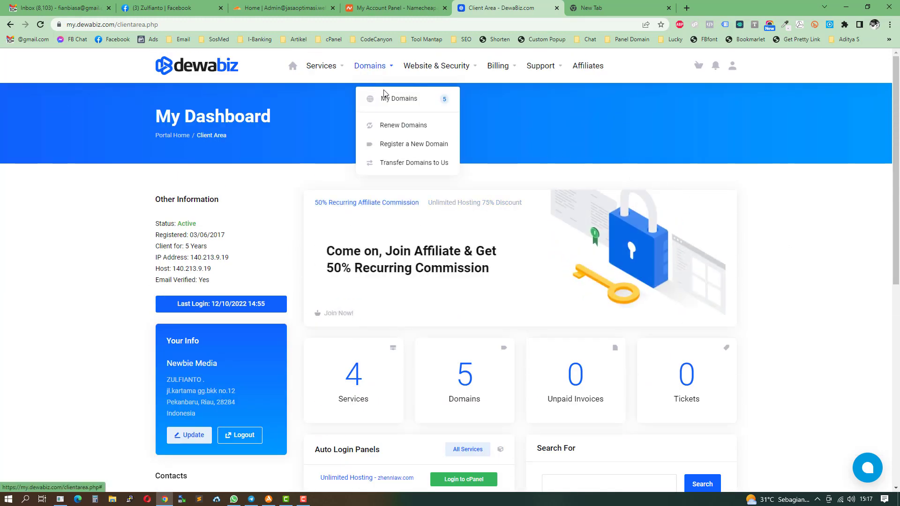
pyautogui.click(406, 98)
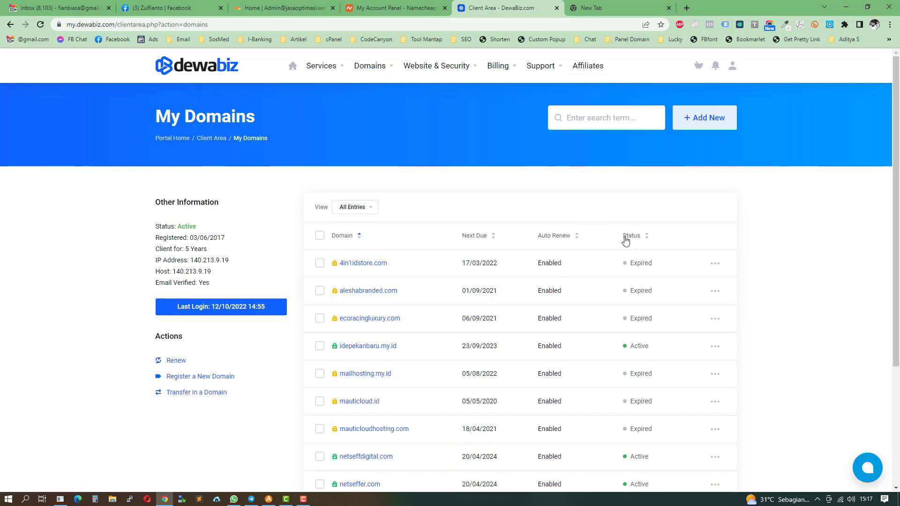
pyautogui.click(625, 237)
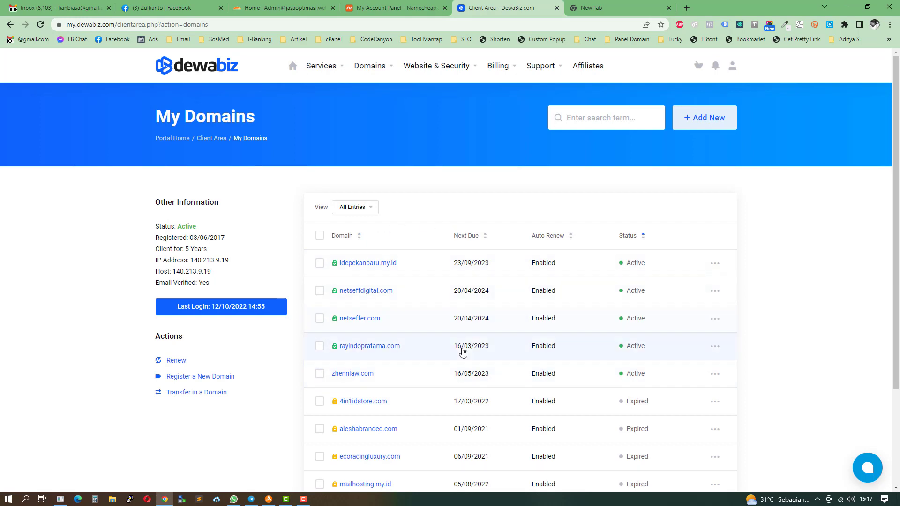
pyautogui.click(716, 347)
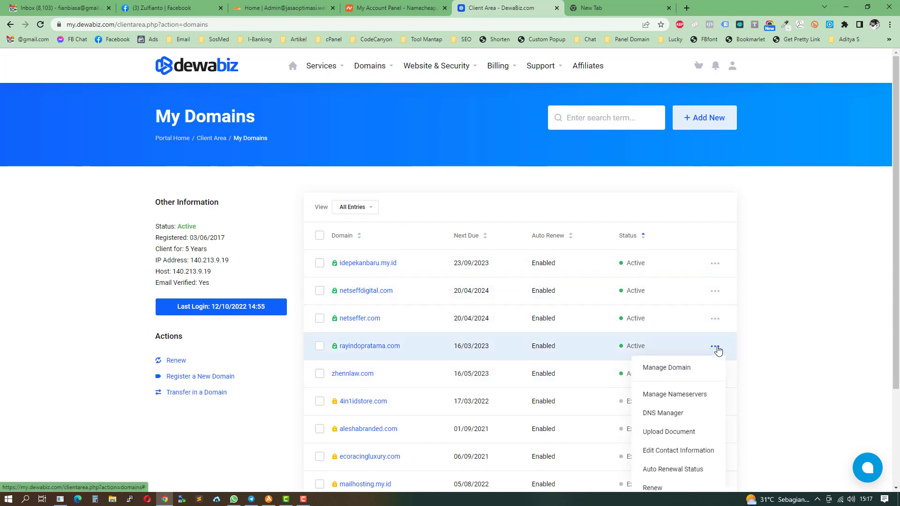
pyautogui.click(668, 370)
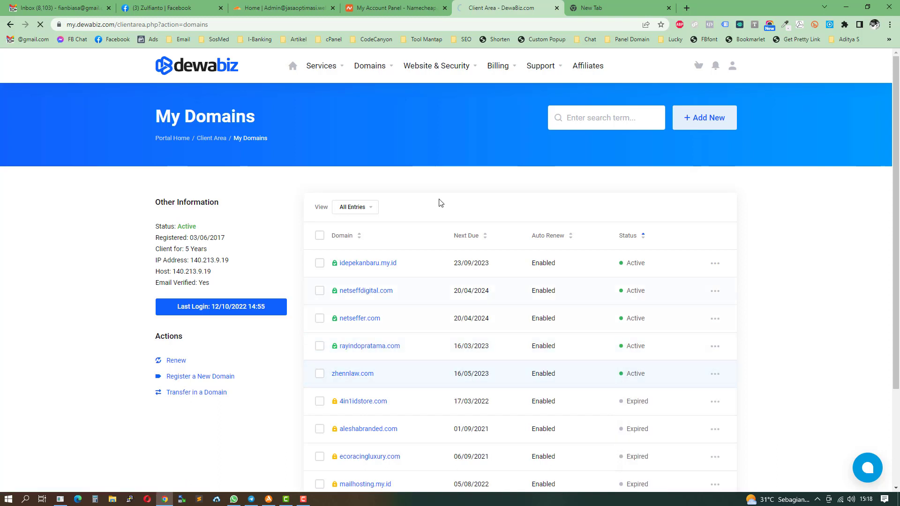
# In the Namecheap account, open the management page of lapakonline.shop and set its nameservers option to Custom DNS.
pyautogui.click(375, 8)
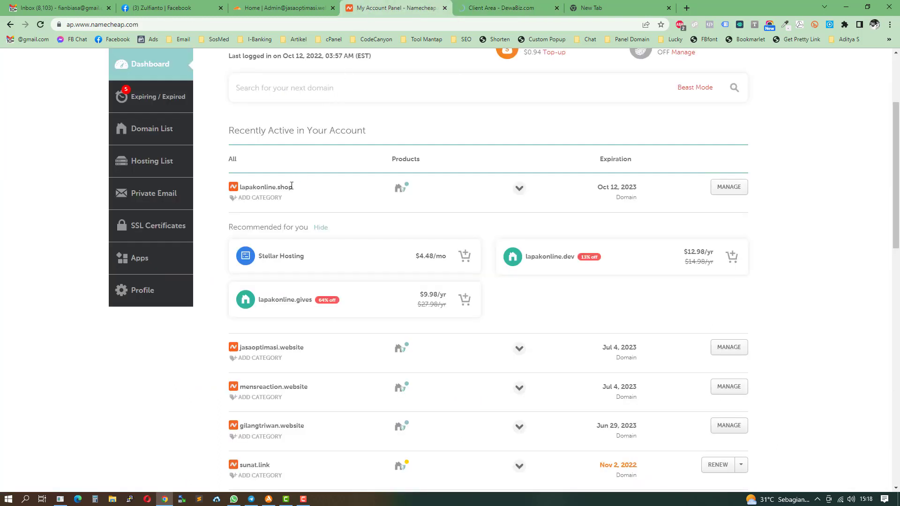
pyautogui.moveTo(291, 185); pyautogui.dragTo(240, 187)
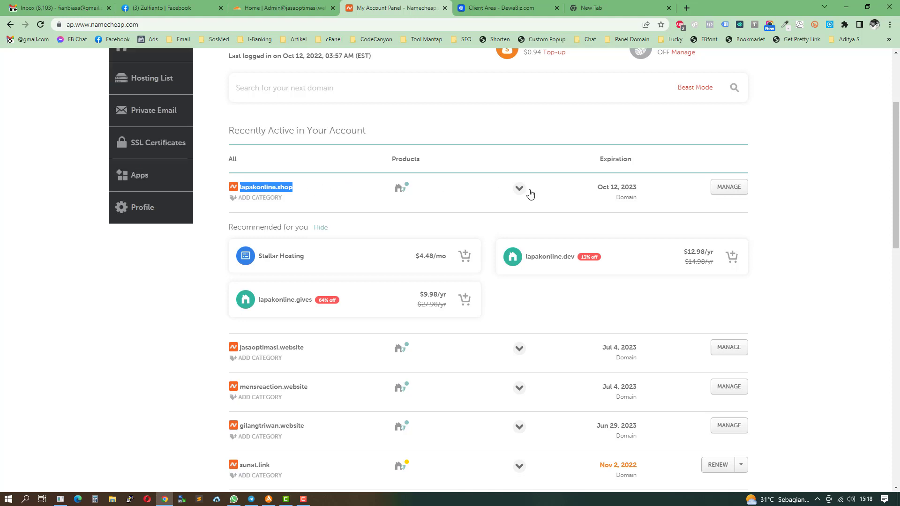
pyautogui.click(734, 193)
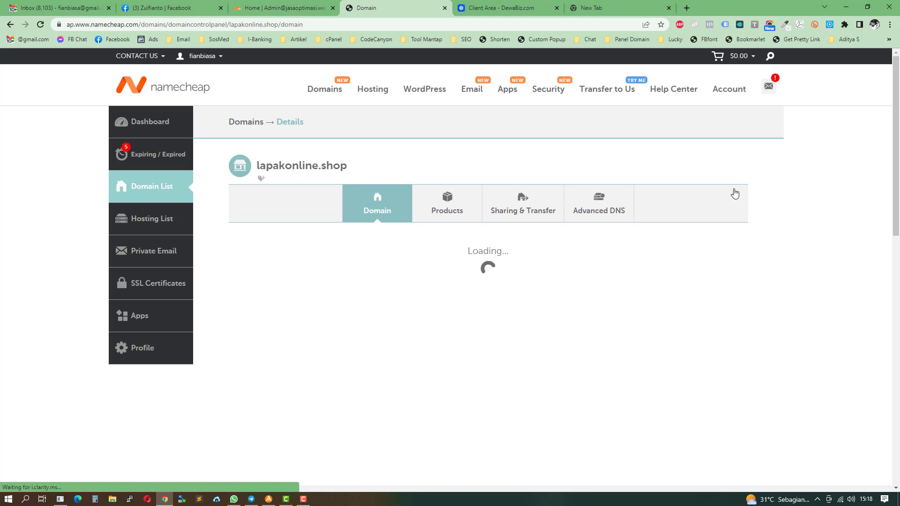
pyautogui.scroll(-4, 794, 221)
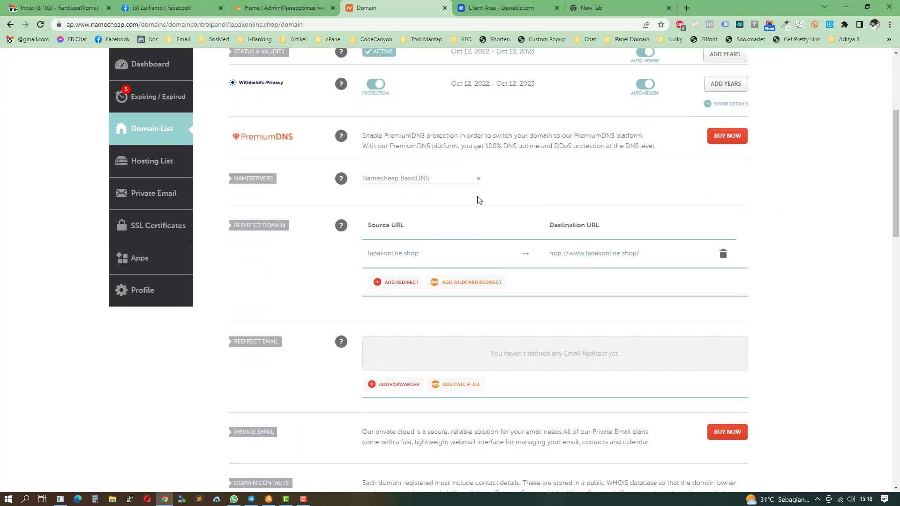
pyautogui.click(409, 180)
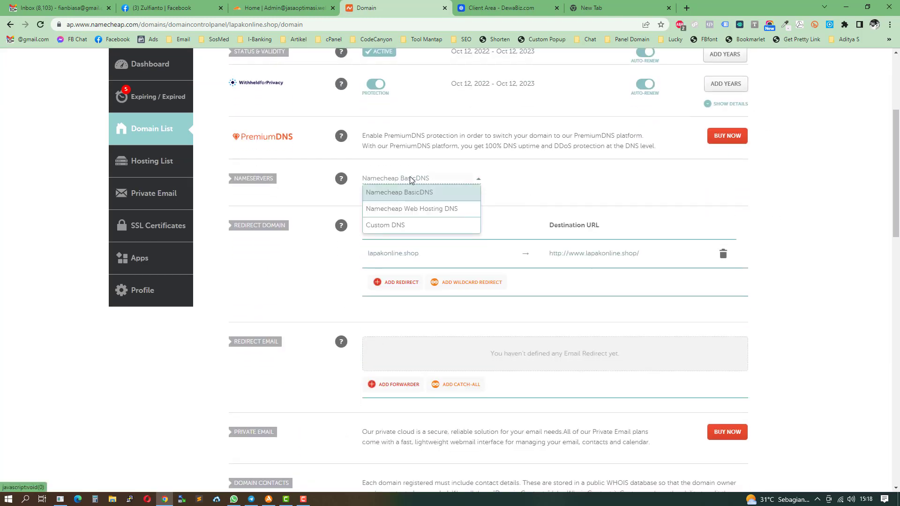
pyautogui.click(388, 226)
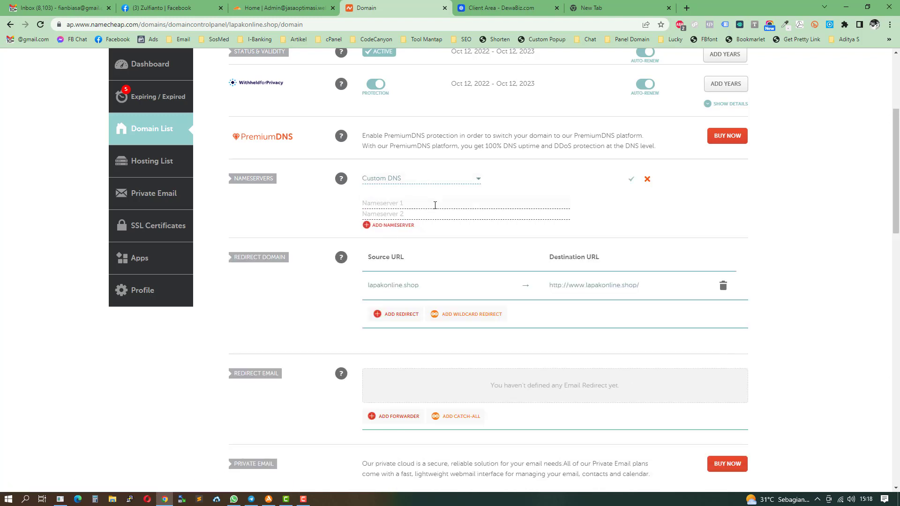
# Switch to Cloudflare and add lapakonline.shop as a new site.
pyautogui.click(260, 9)
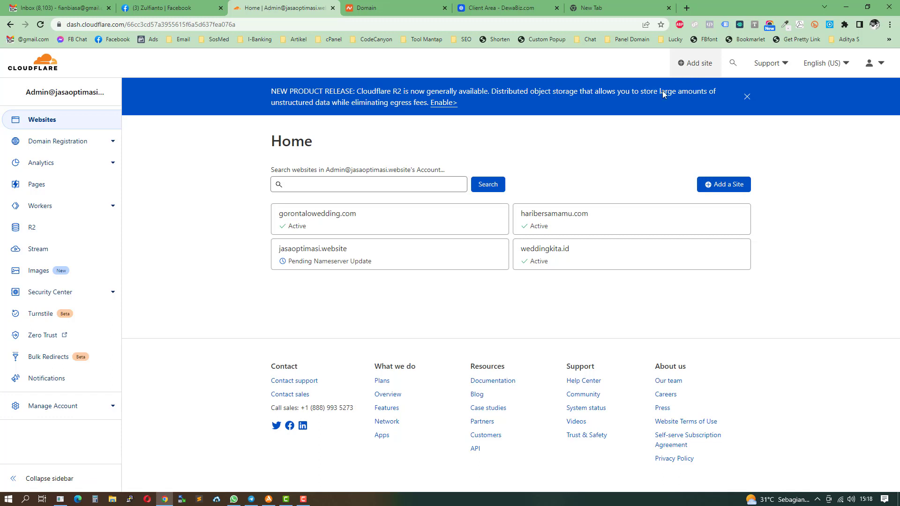
pyautogui.click(726, 186)
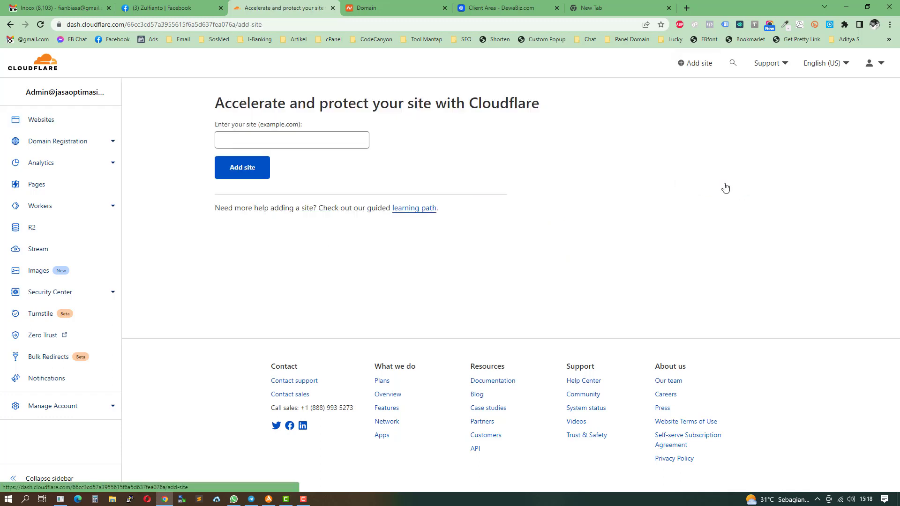
pyautogui.click(262, 141)
pyautogui.write('lapakonline.shop')
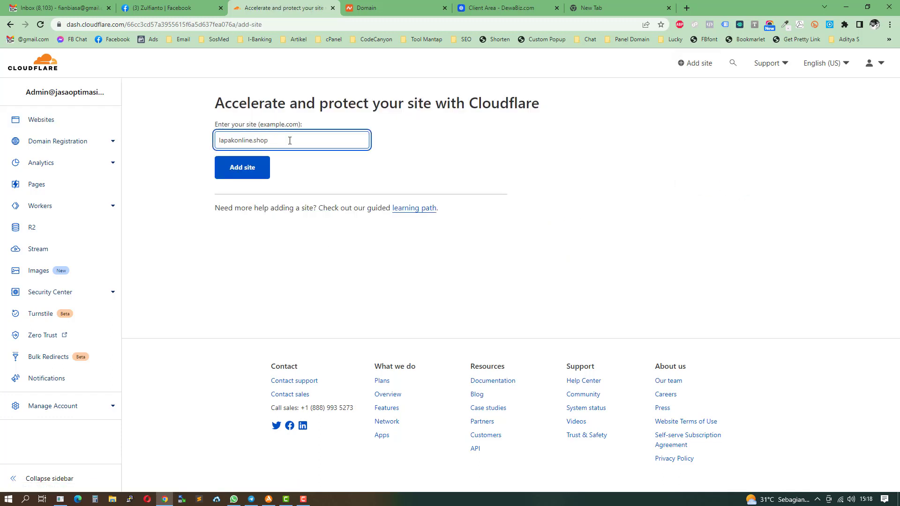
pyautogui.click(242, 177)
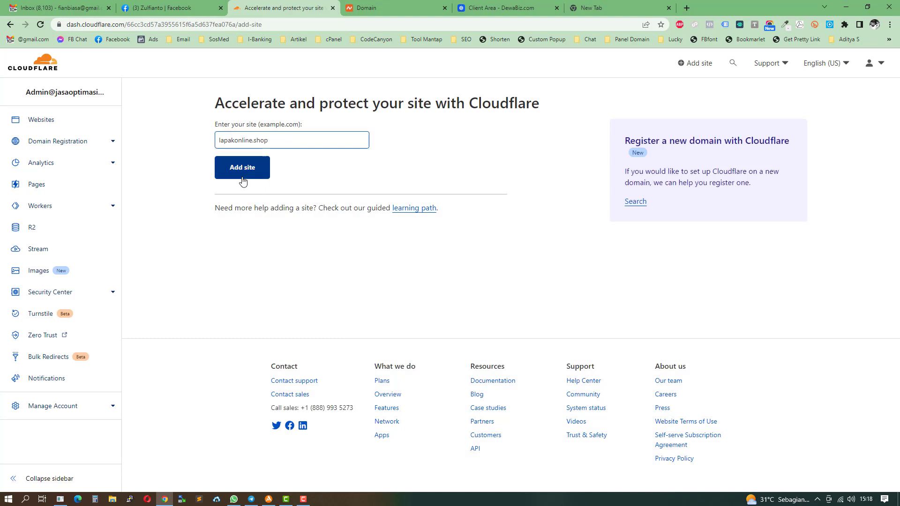
pyautogui.click(243, 177)
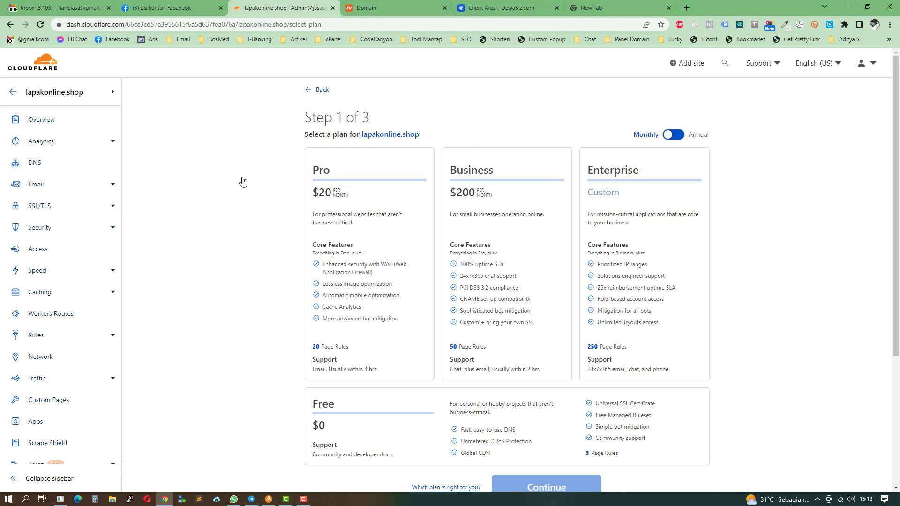
# Choose the Free plan for lapakonline.shop and continue to the DNS records review.
pyautogui.scroll(-4, 243, 182)
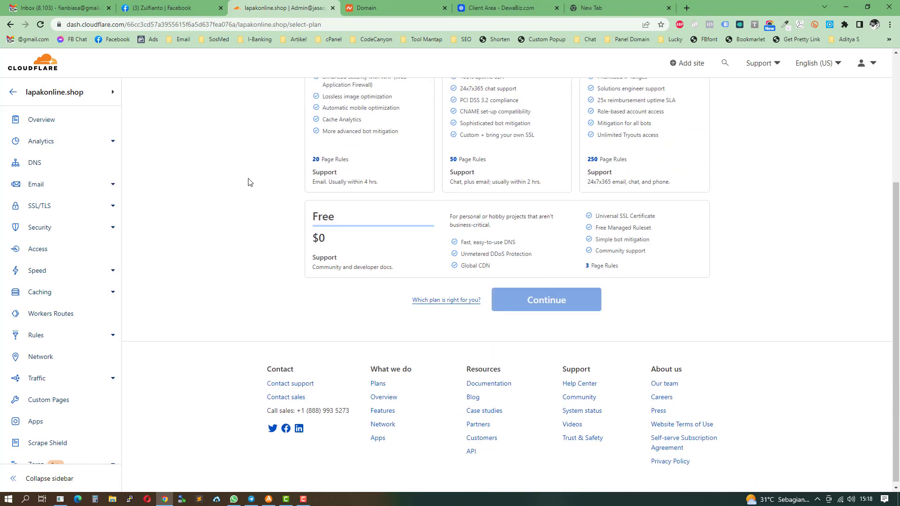
pyautogui.click(358, 215)
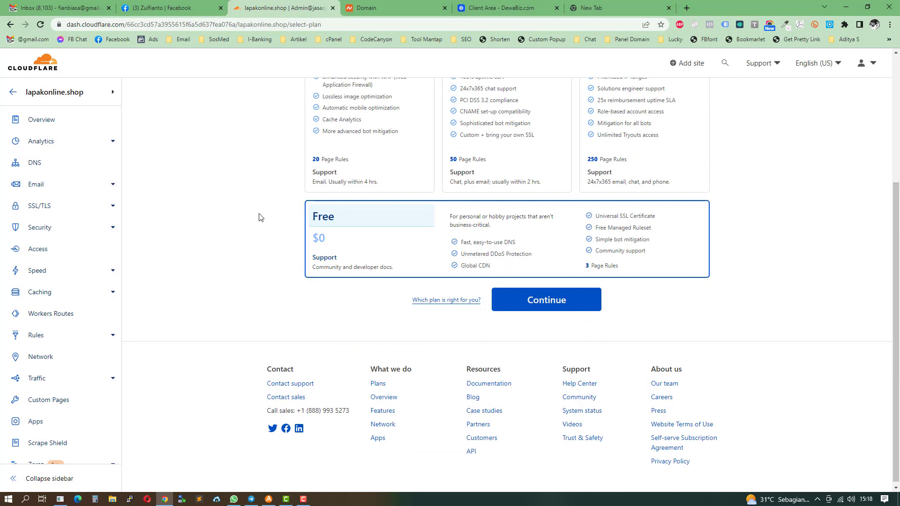
pyautogui.scroll(3, 261, 217)
pyautogui.scroll(-3, 350, 207)
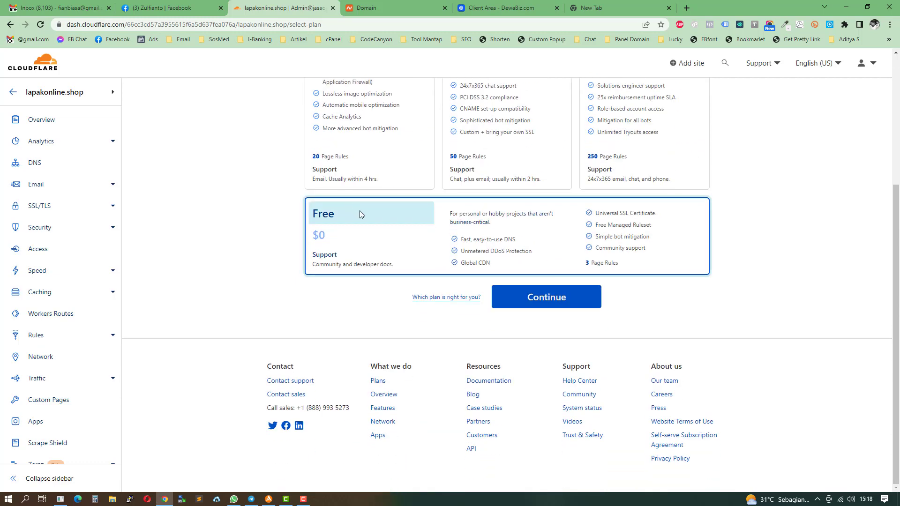
pyautogui.click(570, 308)
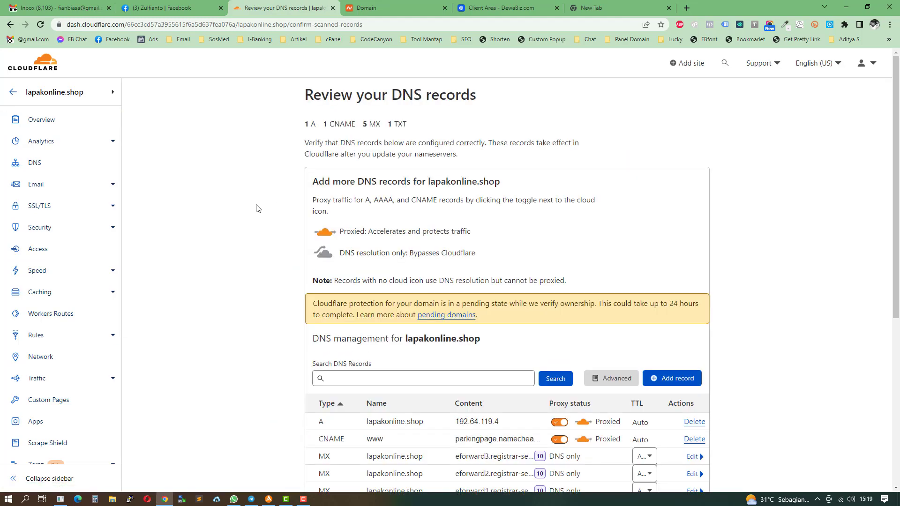
# Look at the scanned DNS records, view the lapakonline.shop website in a separate tab, and return to the Cloudflare records review.
pyautogui.scroll(-4, 257, 208)
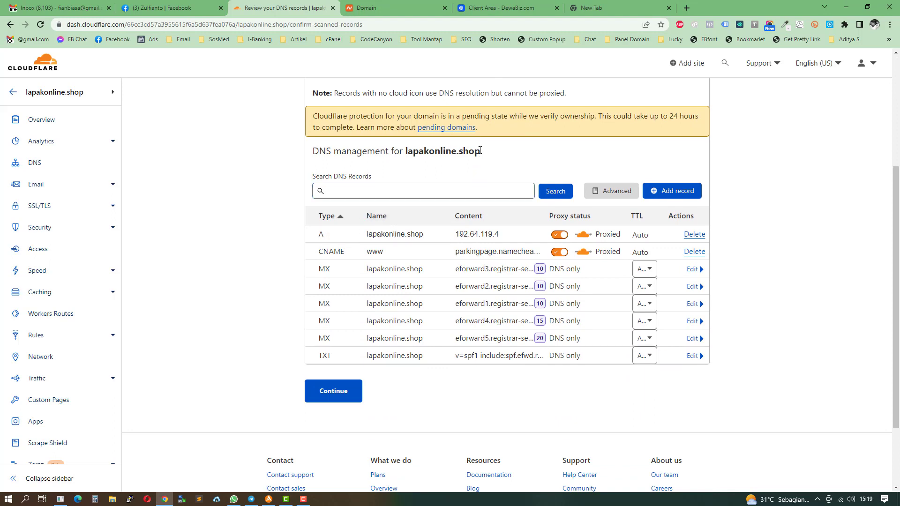
pyautogui.moveTo(480, 151); pyautogui.dragTo(405, 151)
pyautogui.rightClick(409, 153)
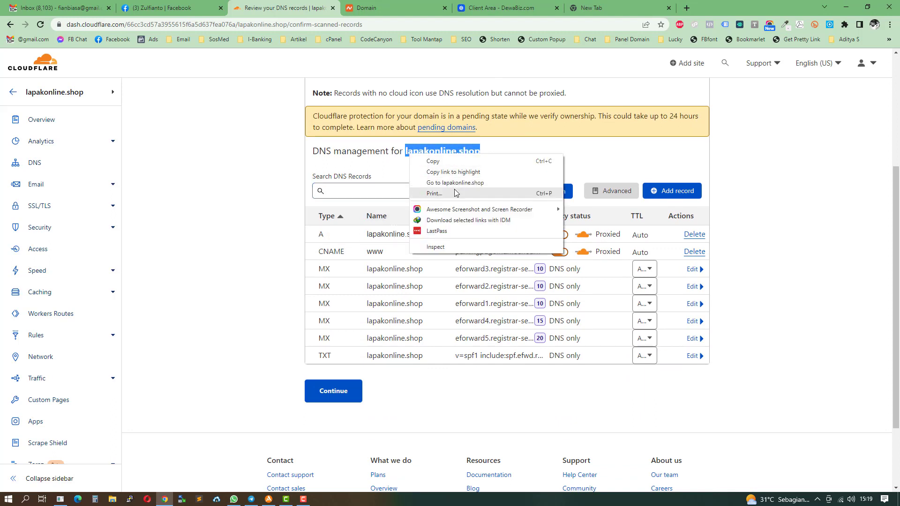
pyautogui.click(457, 182)
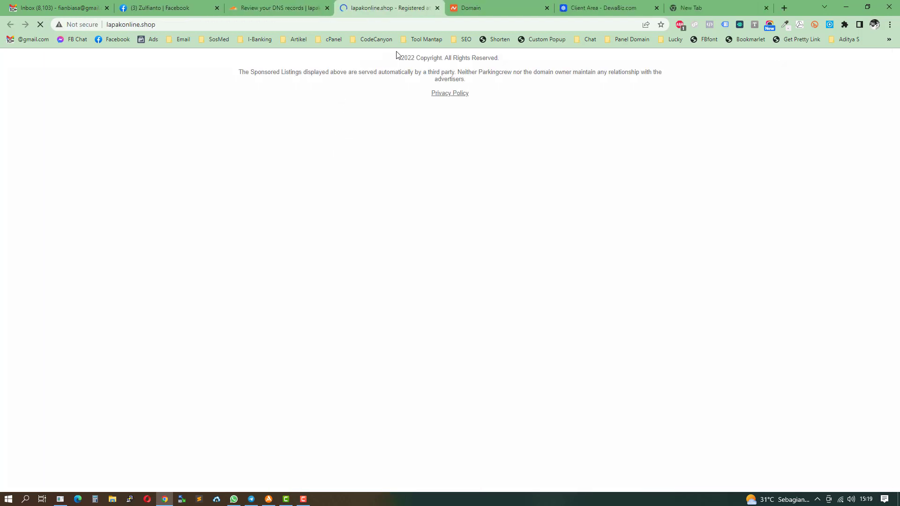
pyautogui.moveTo(396, 55); pyautogui.dragTo(586, 228)
pyautogui.click(586, 227)
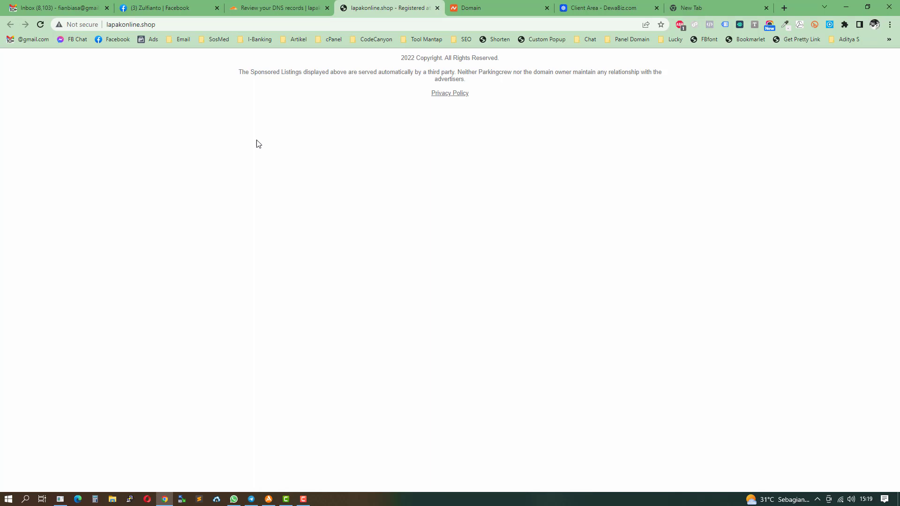
pyautogui.click(263, 6)
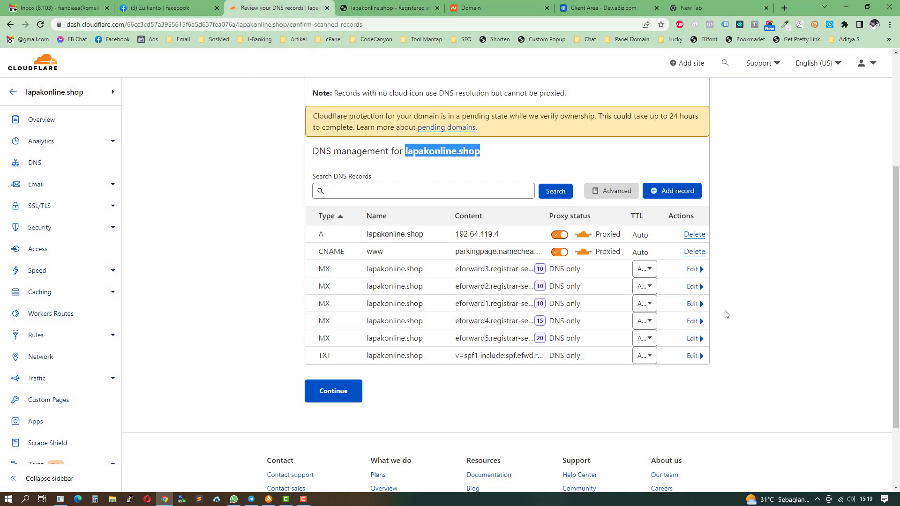
# Delete the A record of lapakonline.shop and the www CNAME record.
pyautogui.click(694, 236)
pyautogui.click(609, 317)
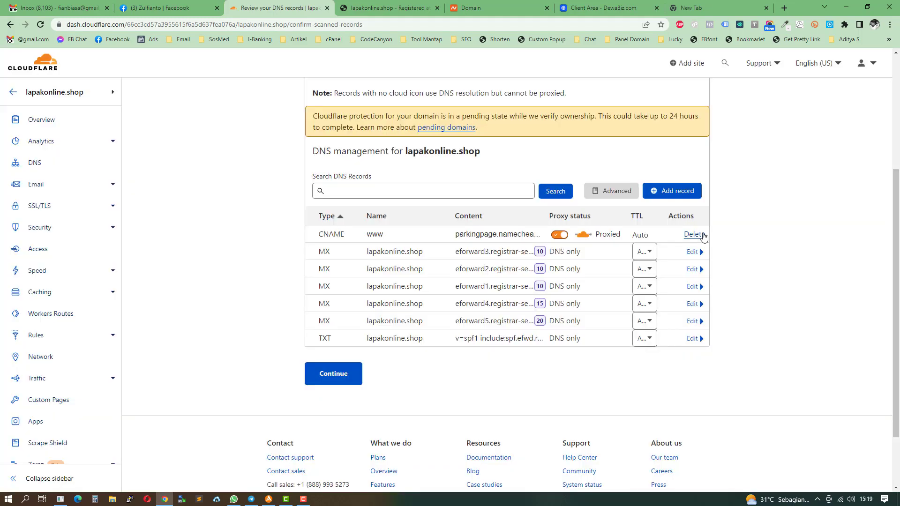
pyautogui.click(695, 235)
pyautogui.click(622, 317)
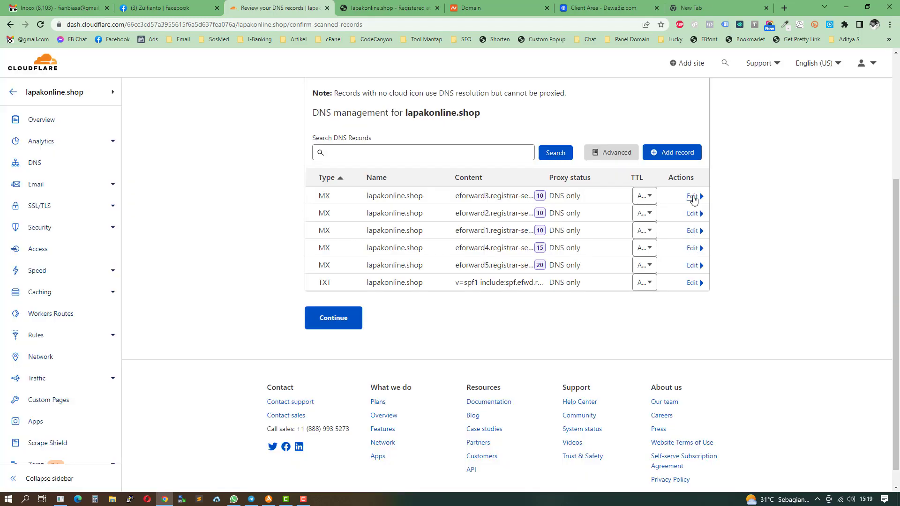
# Delete the MX records pointing to the eforward3, eforward2 and eforward1 mail servers.
pyautogui.click(692, 196)
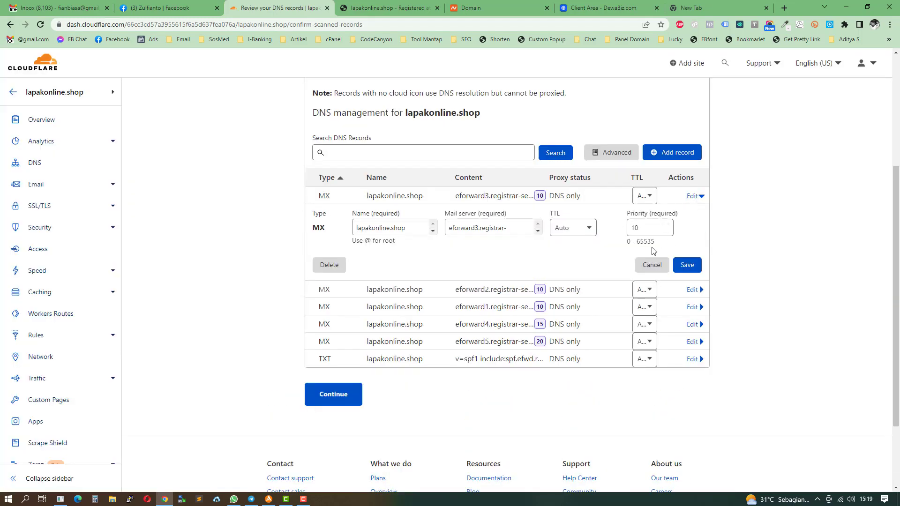
pyautogui.click(330, 264)
pyautogui.click(618, 319)
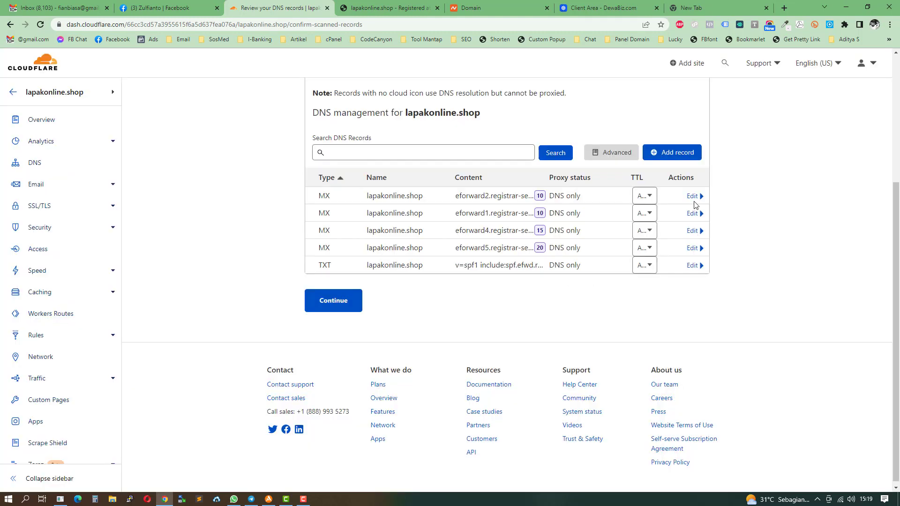
pyautogui.click(692, 196)
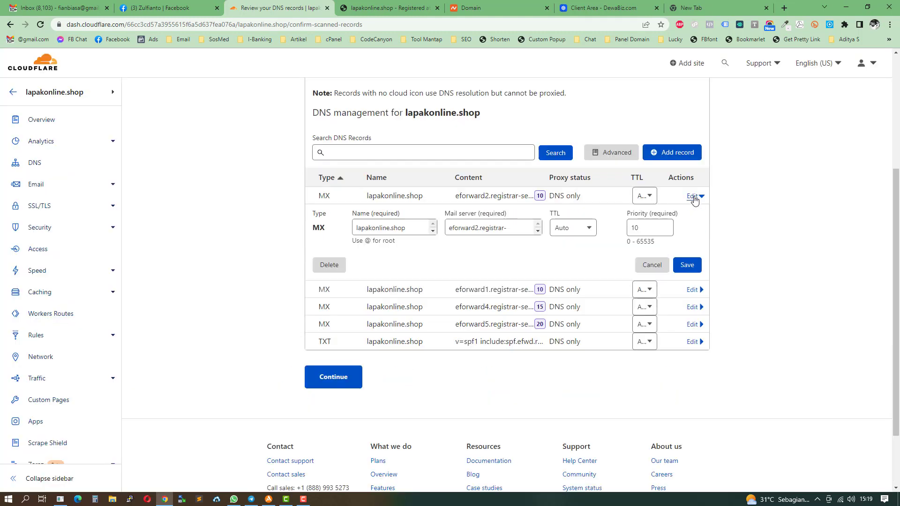
pyautogui.click(327, 266)
pyautogui.click(612, 319)
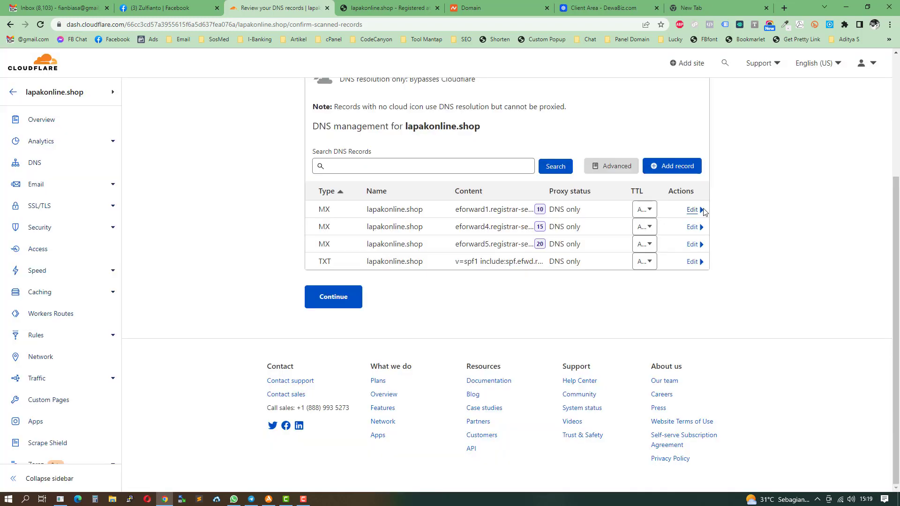
pyautogui.click(695, 209)
pyautogui.click(330, 279)
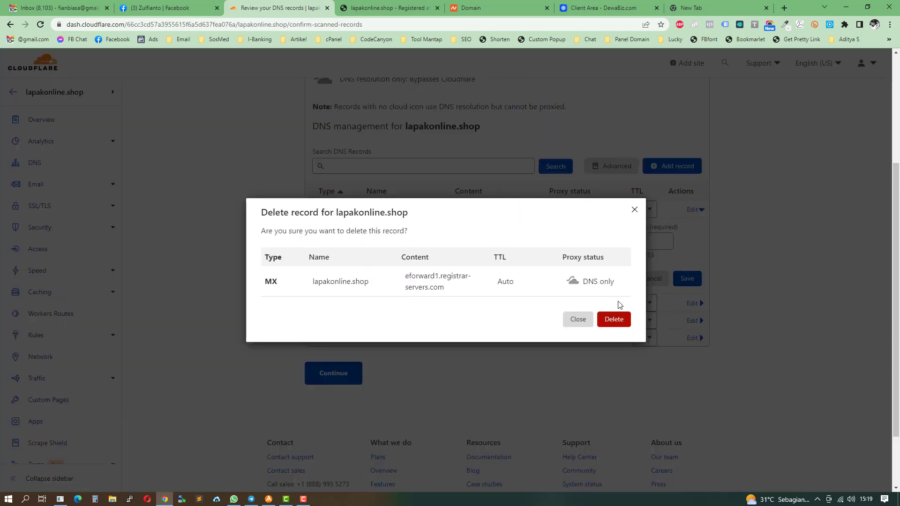
pyautogui.click(614, 319)
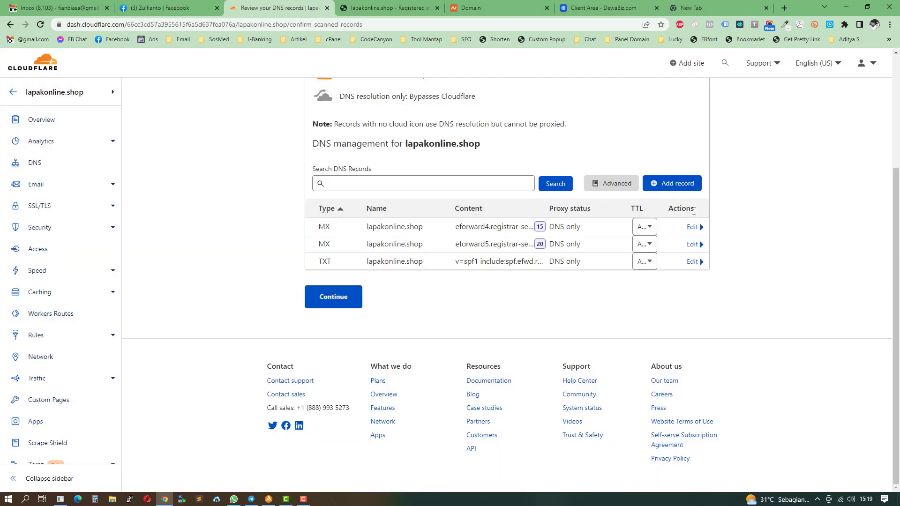
# Delete the remaining eforward4 and eforward5 MX records and the SPF TXT record of lapakonline.shop.
pyautogui.click(694, 228)
pyautogui.click(327, 297)
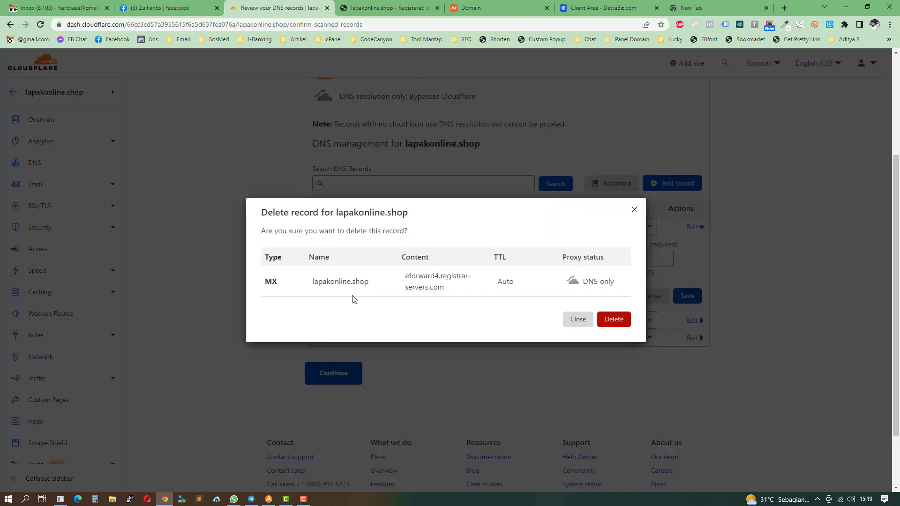
pyautogui.click(613, 321)
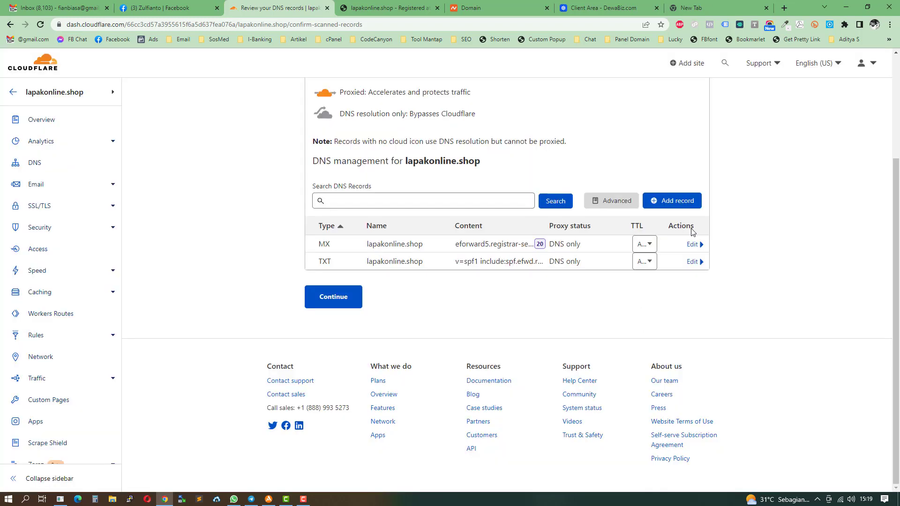
pyautogui.click(692, 245)
pyautogui.click(331, 314)
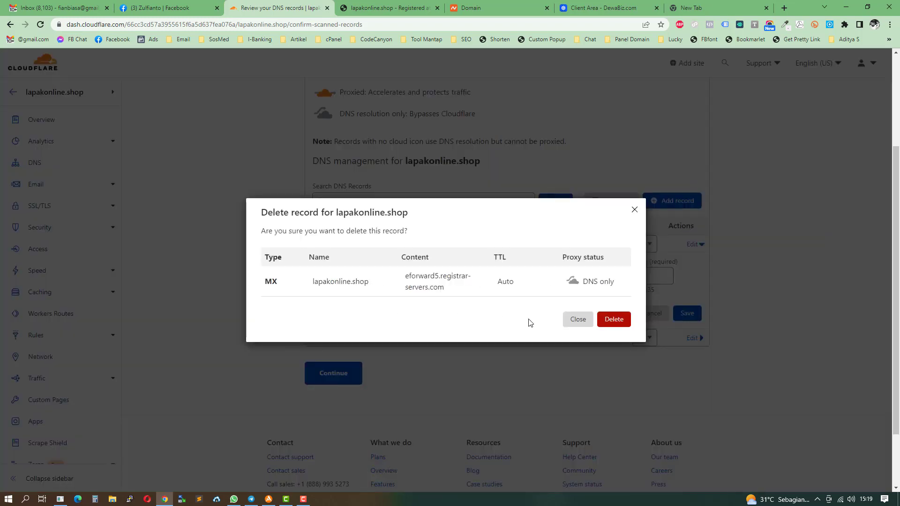
pyautogui.click(611, 321)
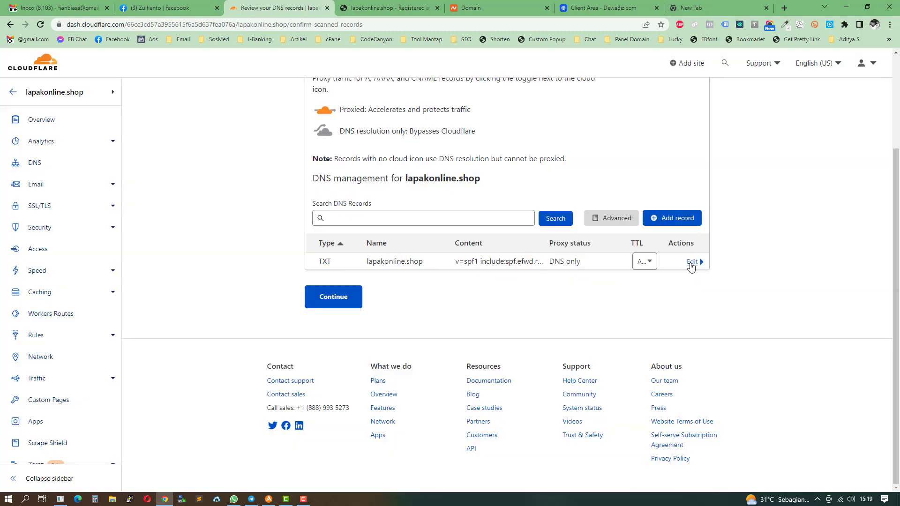
pyautogui.click(693, 262)
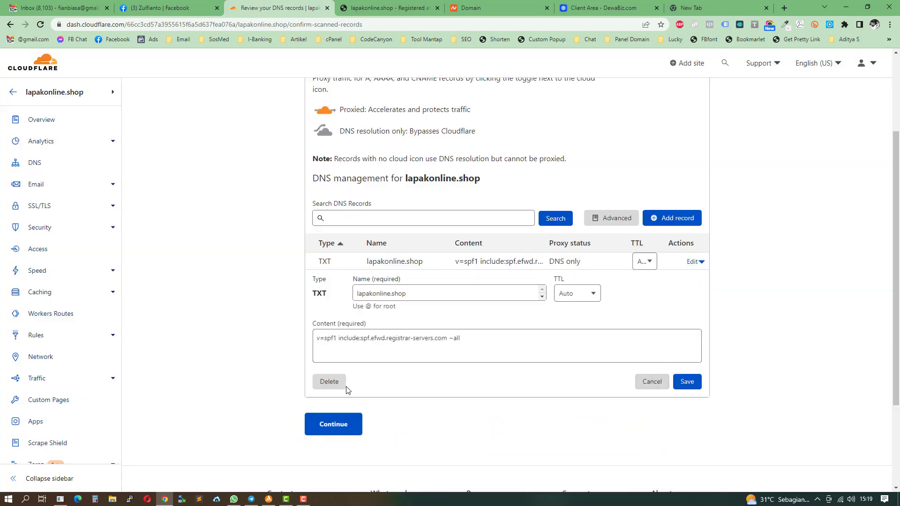
pyautogui.click(329, 381)
pyautogui.click(609, 325)
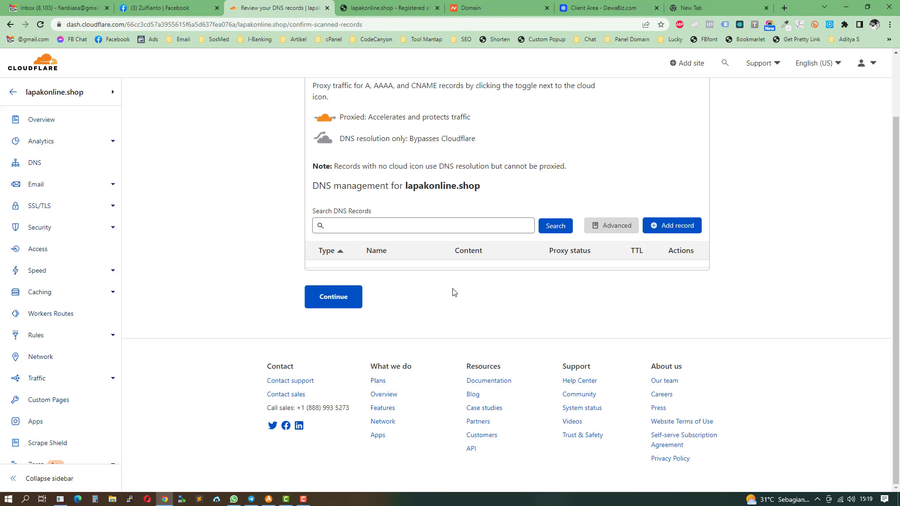
# Add an A record named @ for the IPv4 address 38.242.203.254, with the proxy status set to DNS only.
pyautogui.click(685, 227)
pyautogui.click(389, 282)
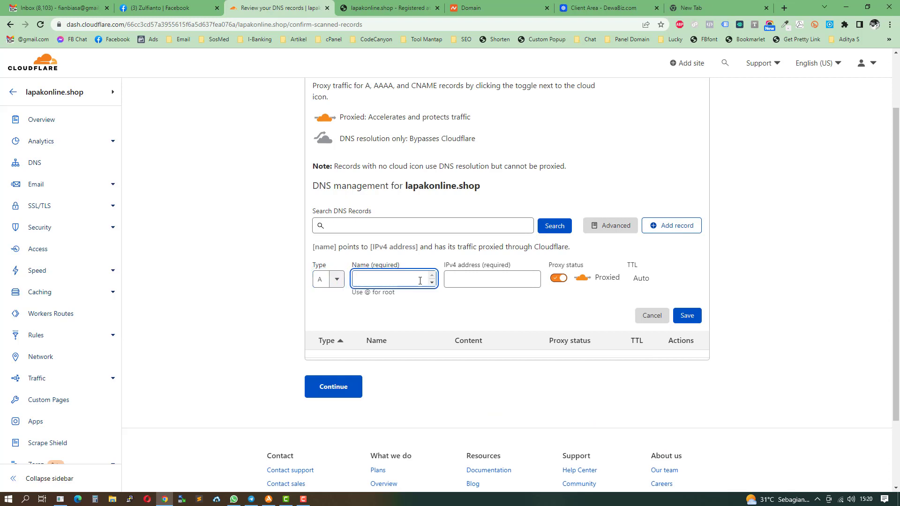
pyautogui.write('@')
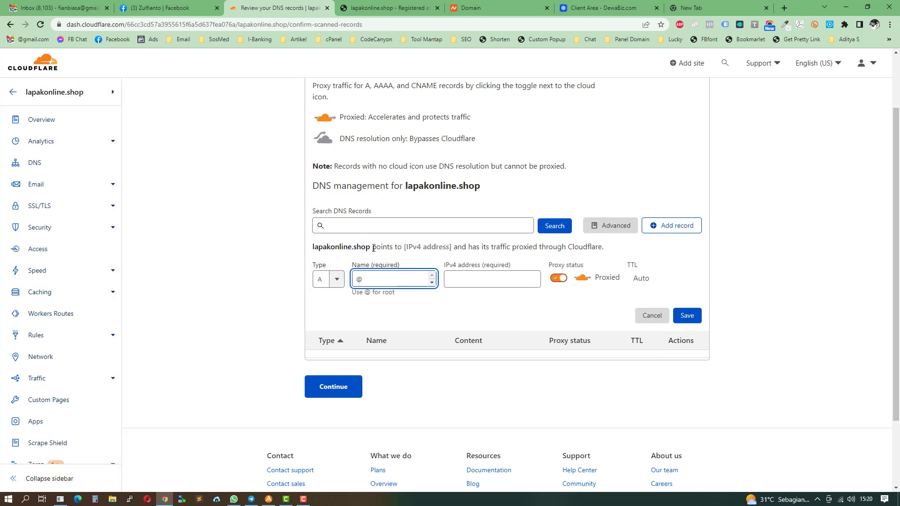
pyautogui.moveTo(374, 247); pyautogui.dragTo(313, 247)
pyautogui.click(394, 279)
pyautogui.click(692, 8)
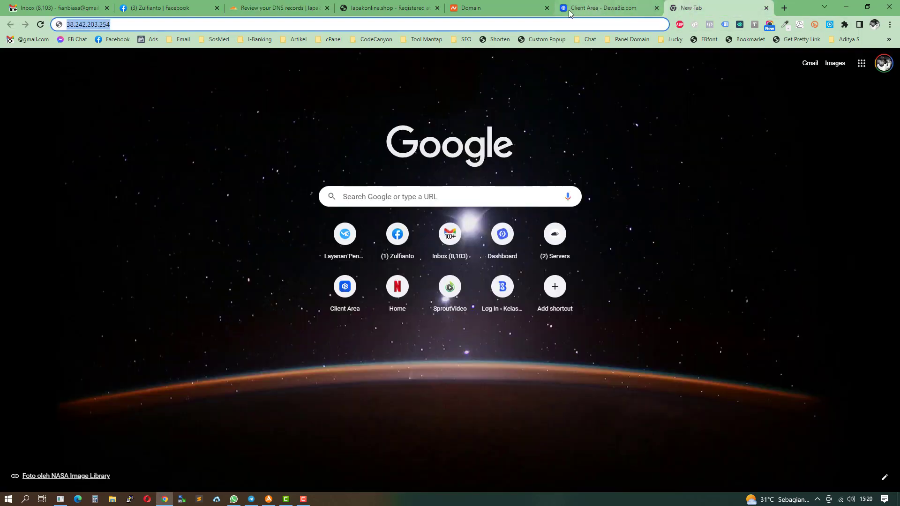
pyautogui.click(276, 8)
pyautogui.click(469, 278)
pyautogui.write('38.242.203.254')
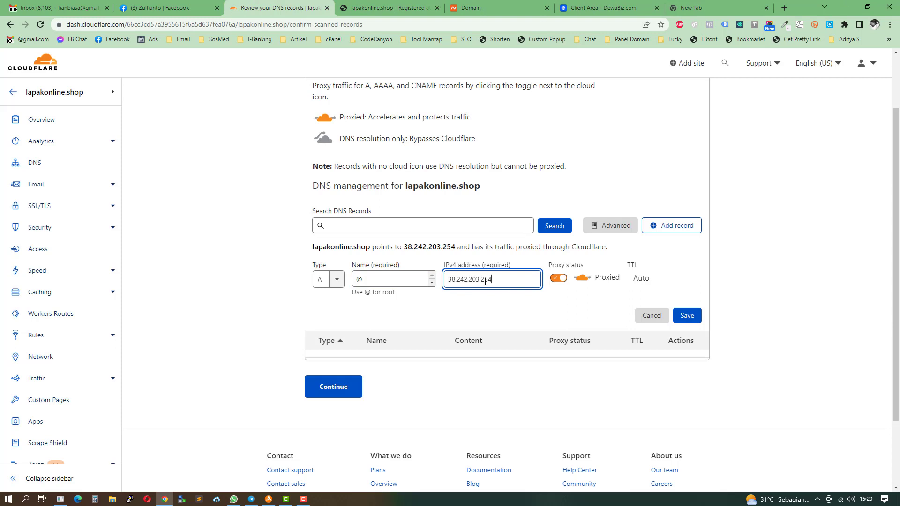
pyautogui.click(524, 311)
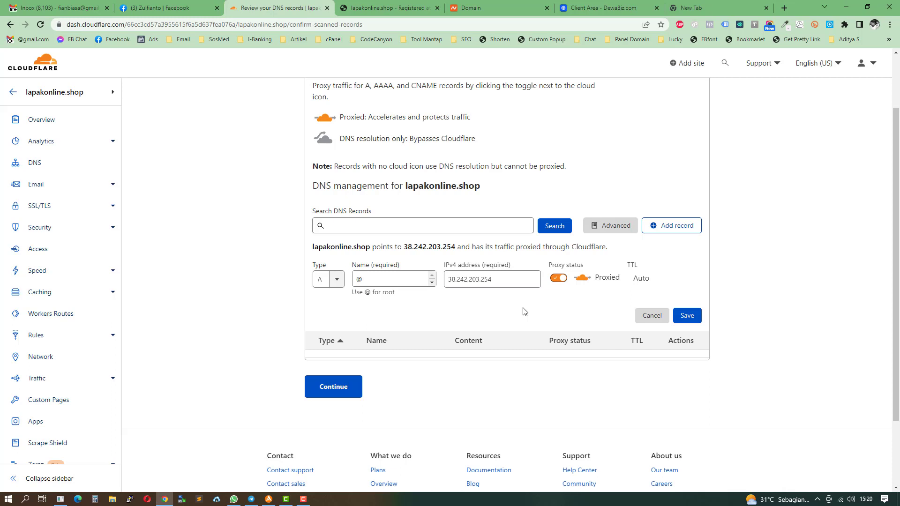
pyautogui.click(559, 280)
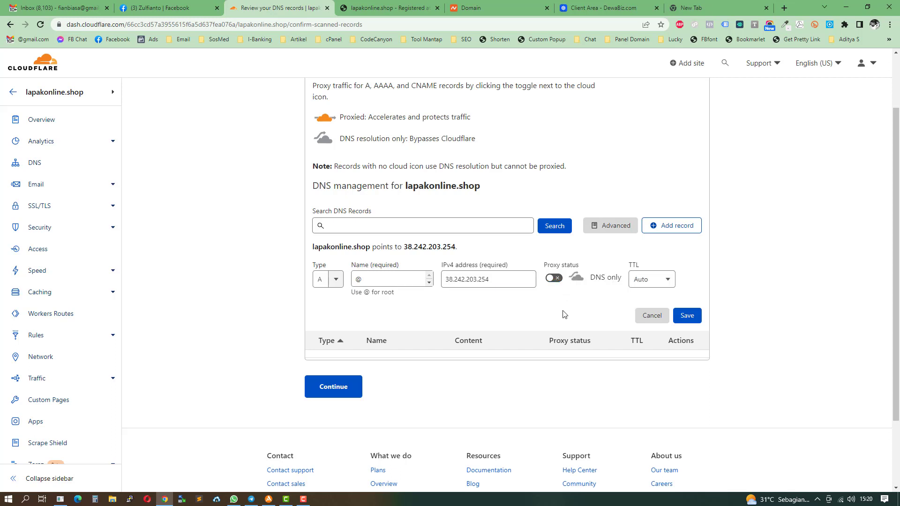
pyautogui.click(695, 323)
# Fill in a new CNAME record with the name www and the target @.
pyautogui.click(672, 266)
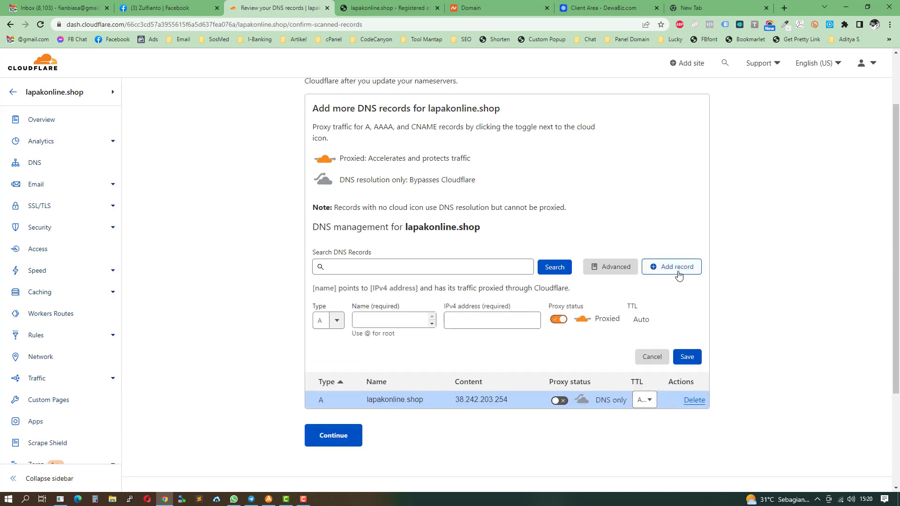
pyautogui.click(337, 321)
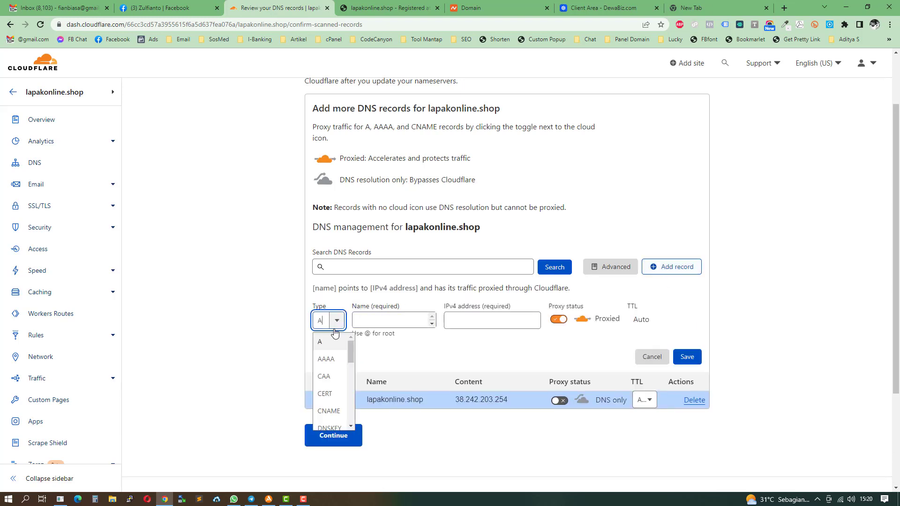
pyautogui.click(330, 411)
pyautogui.click(374, 317)
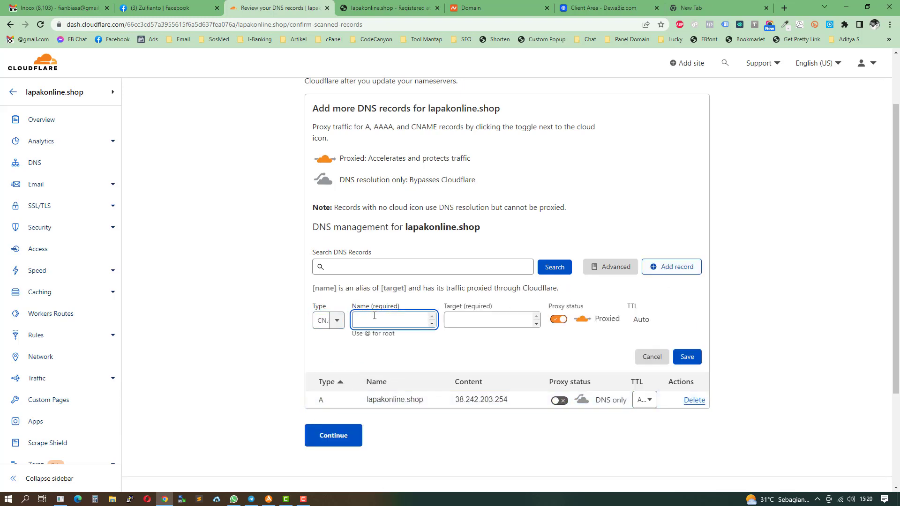
pyautogui.write('www')
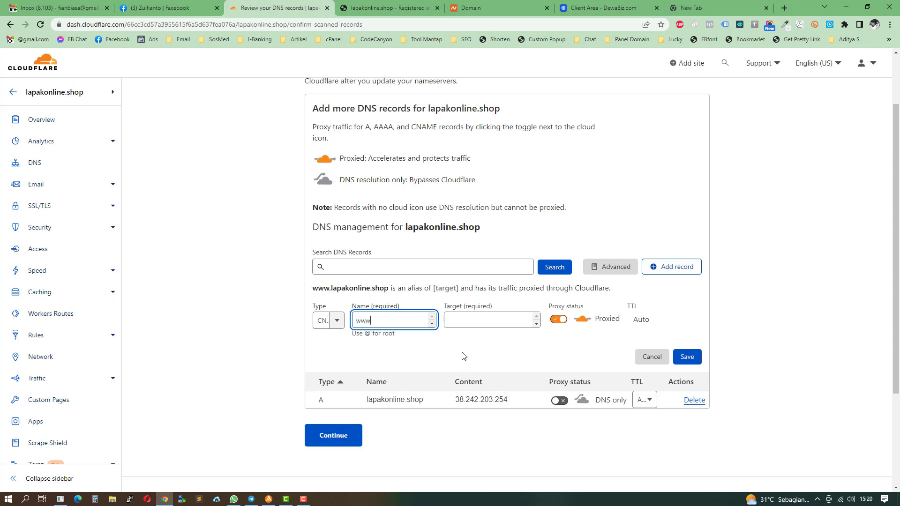
pyautogui.click(469, 321)
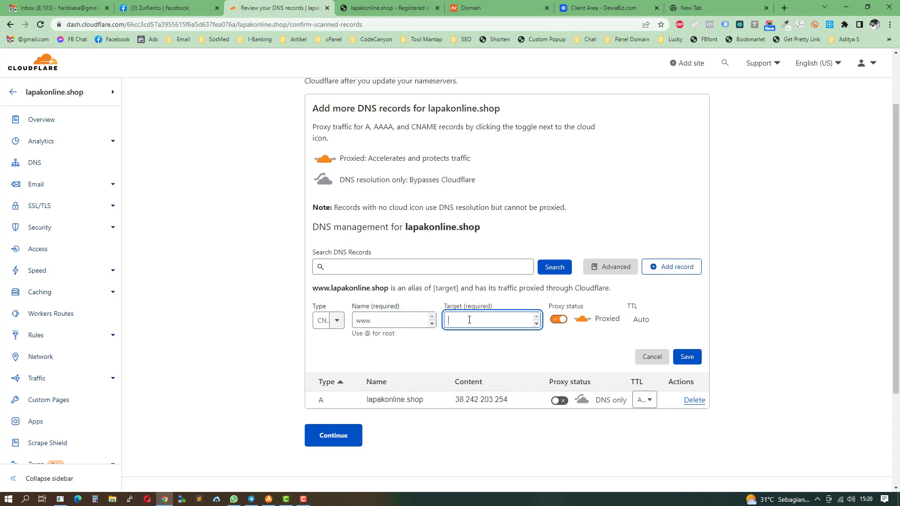
pyautogui.write('@')
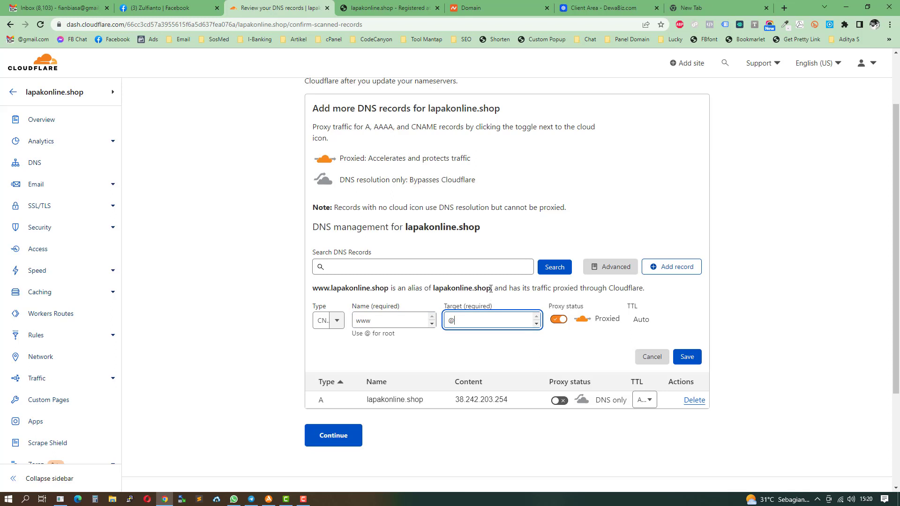
# Check the www alias description, set the CNAME record's proxy status to DNS only, and save the record.
pyautogui.moveTo(491, 289); pyautogui.dragTo(440, 289)
pyautogui.click(413, 313)
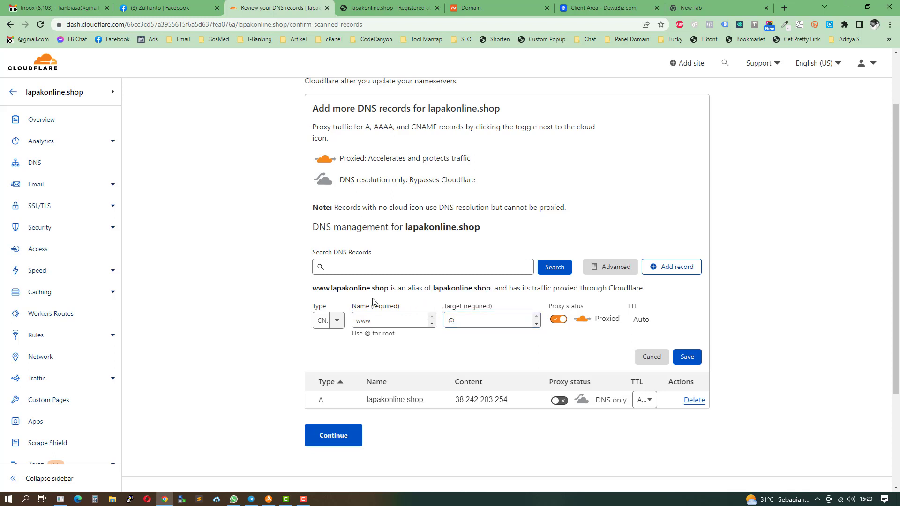
pyautogui.click(368, 318)
pyautogui.click(471, 321)
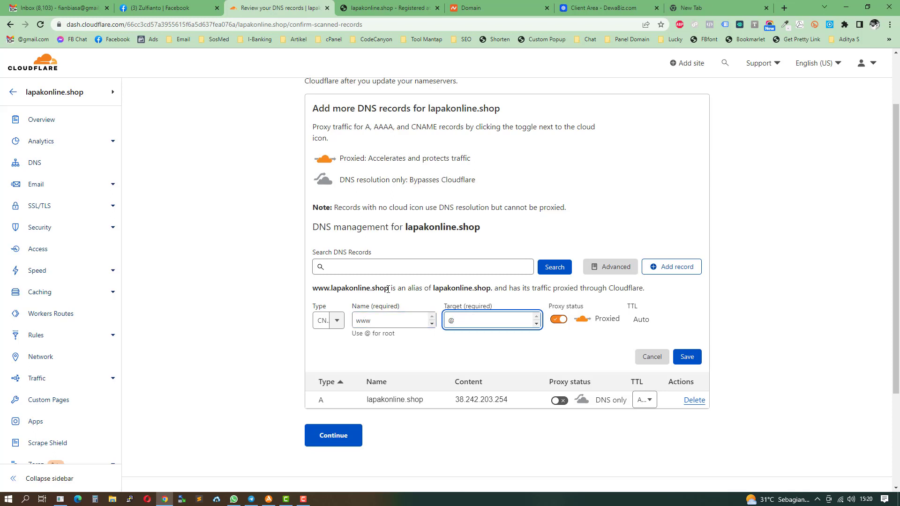
pyautogui.moveTo(387, 290); pyautogui.dragTo(314, 290)
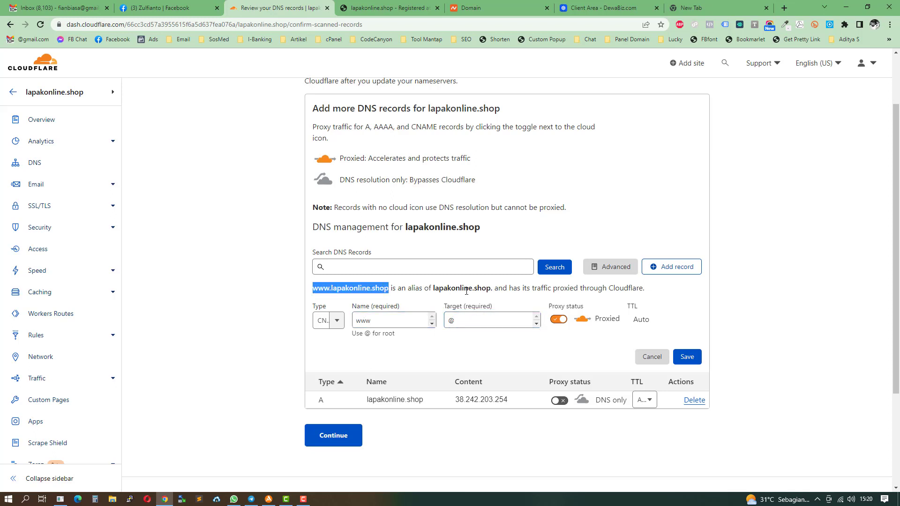
pyautogui.click(491, 313)
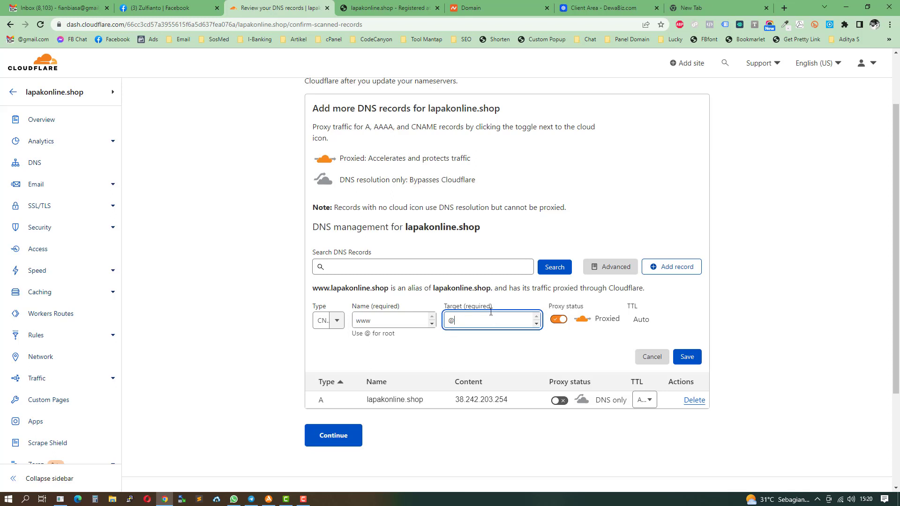
pyautogui.click(556, 321)
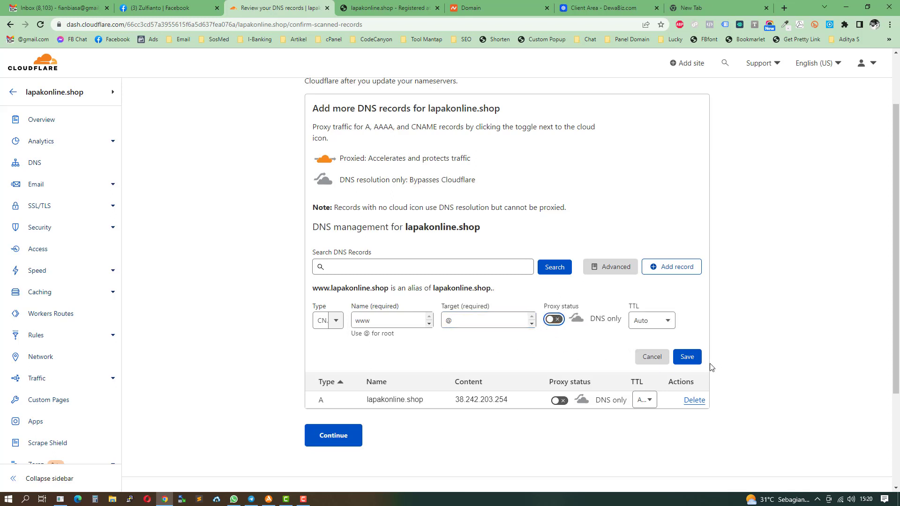
pyautogui.click(693, 362)
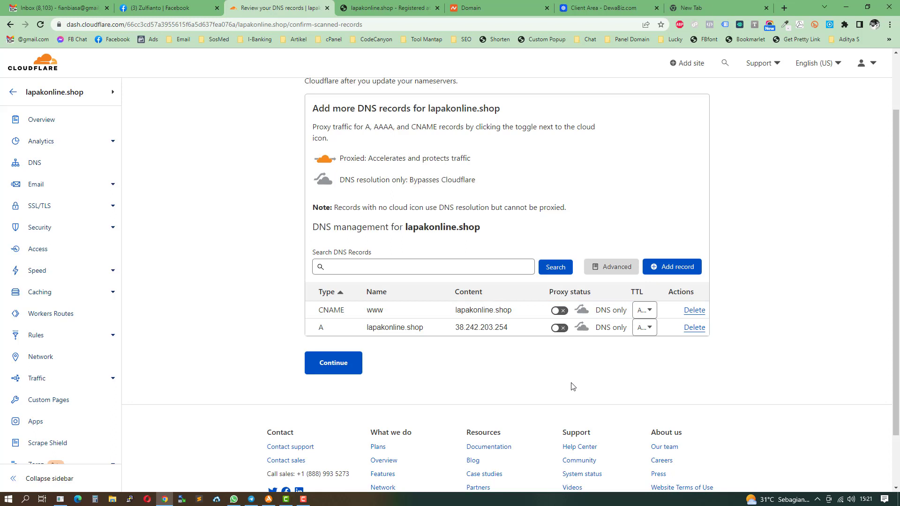
pyautogui.click(691, 267)
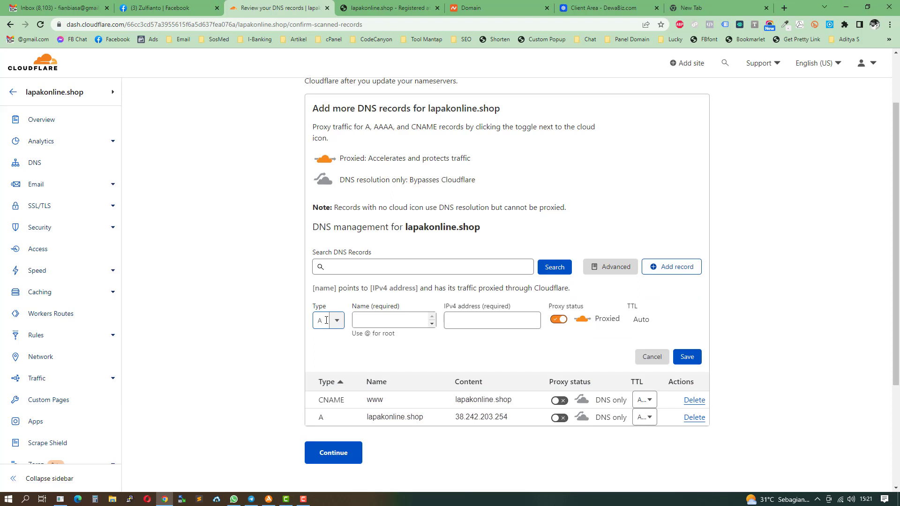
pyautogui.click(327, 321)
pyautogui.click(322, 346)
pyautogui.click(404, 318)
pyautogui.write('su')
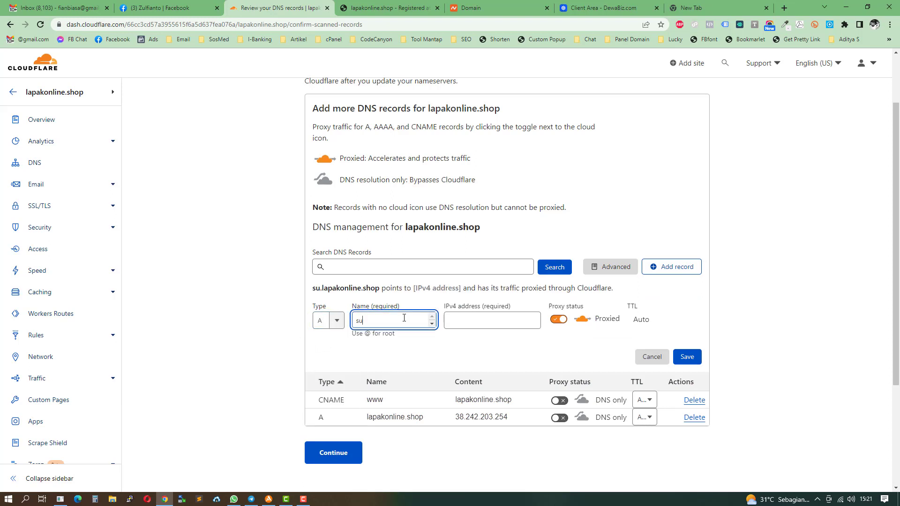
pyautogui.write('bdomain')
pyautogui.press('Tab')
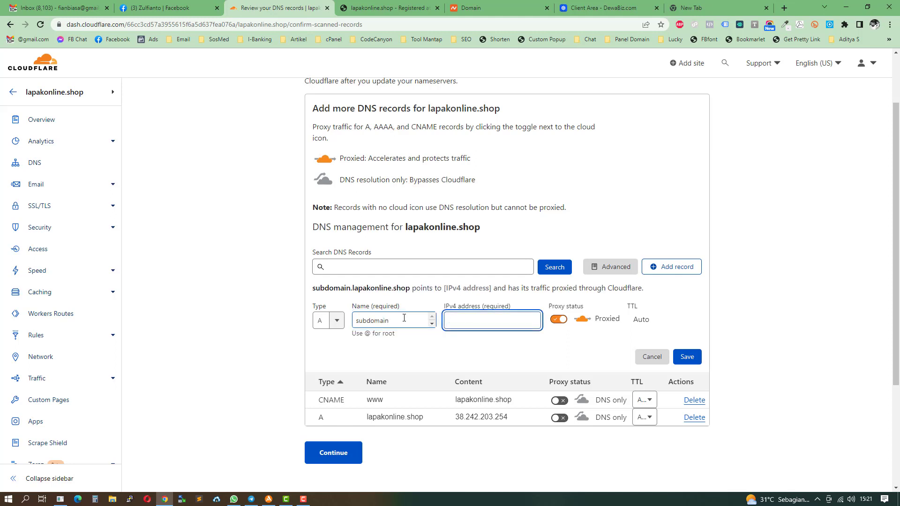
pyautogui.write('38.242.203.254')
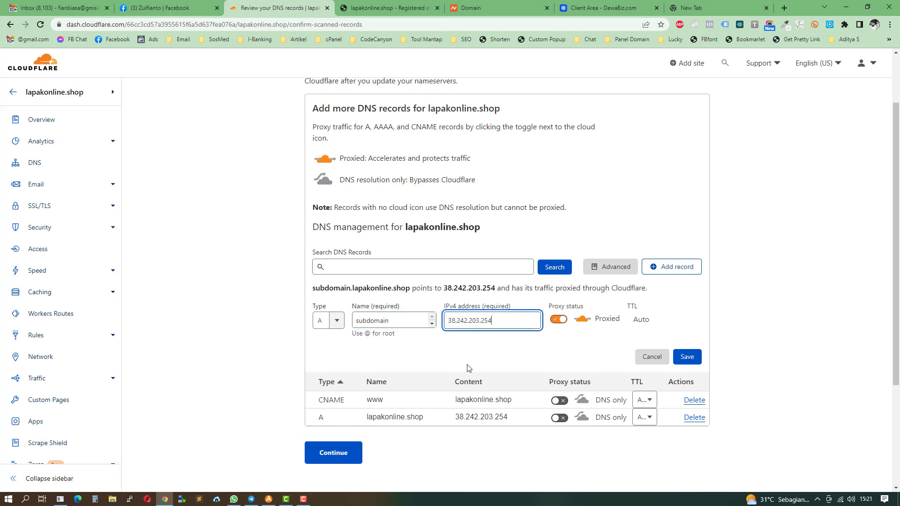
pyautogui.click(558, 320)
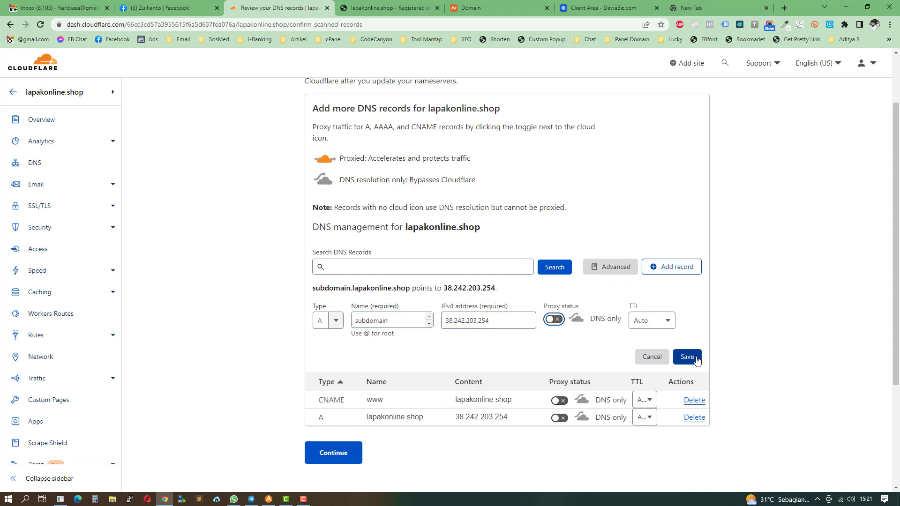
pyautogui.click(653, 357)
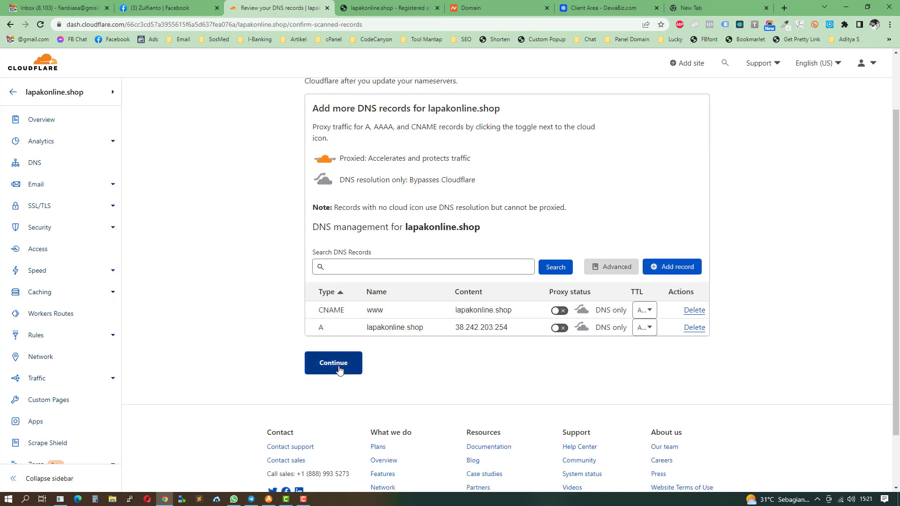
# Accept the reviewed DNS records and copy novalee.ns.cloudflare.com into Namecheap as the first custom nameserver.
pyautogui.click(340, 371)
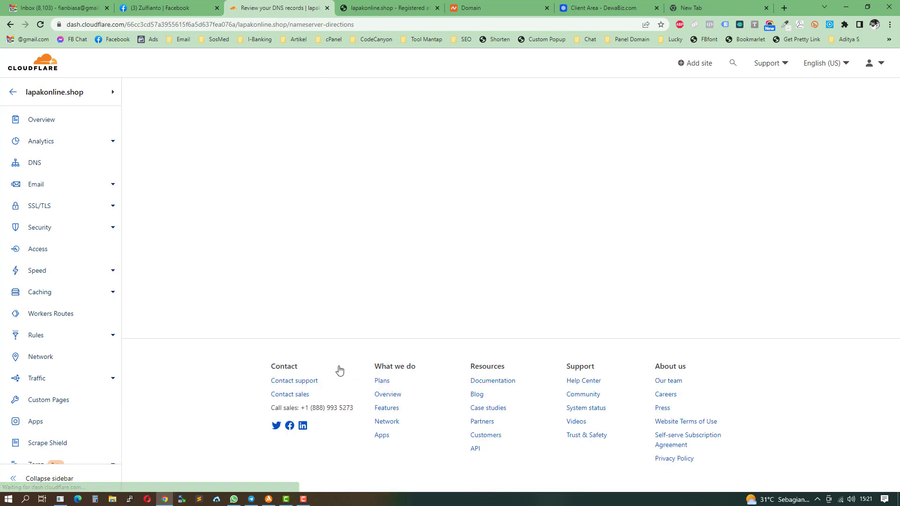
pyautogui.scroll(-3, 516, 313)
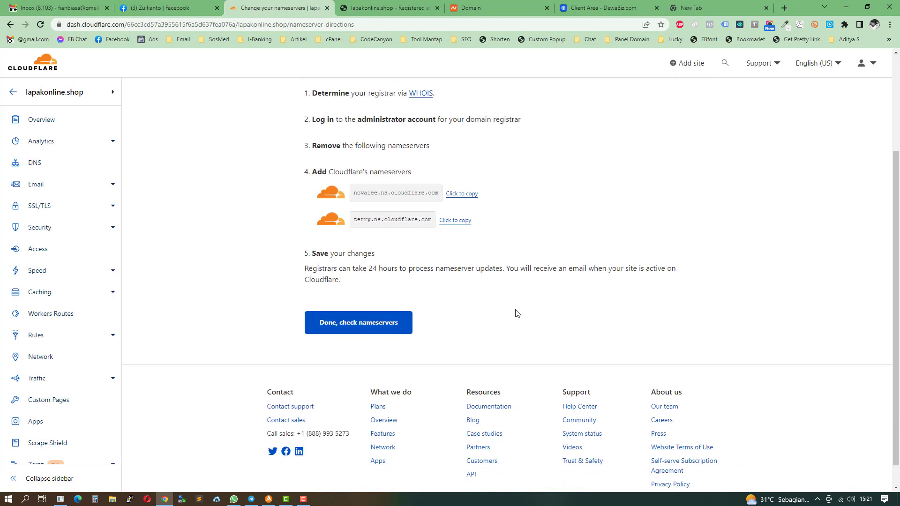
pyautogui.click(471, 189)
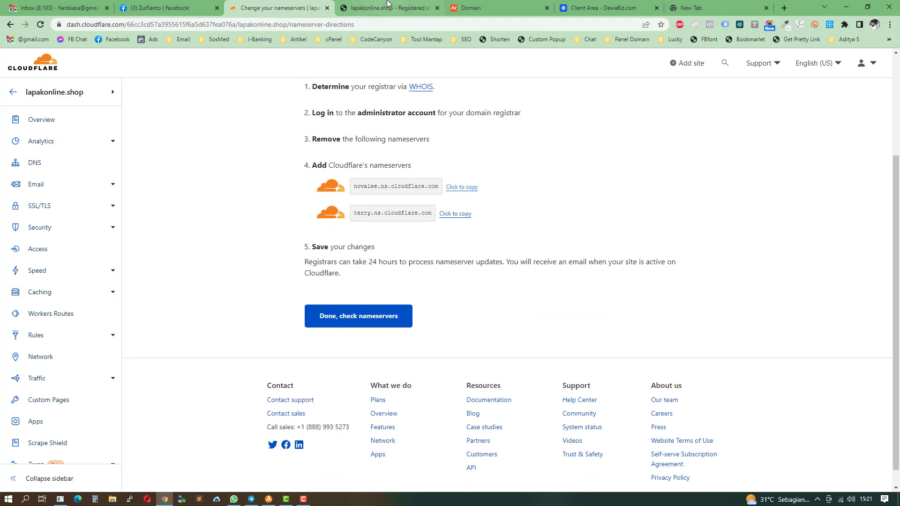
pyautogui.moveTo(457, 8); pyautogui.dragTo(381, 4)
pyautogui.click(401, 205)
pyautogui.hotkey('ctrl', 'v')
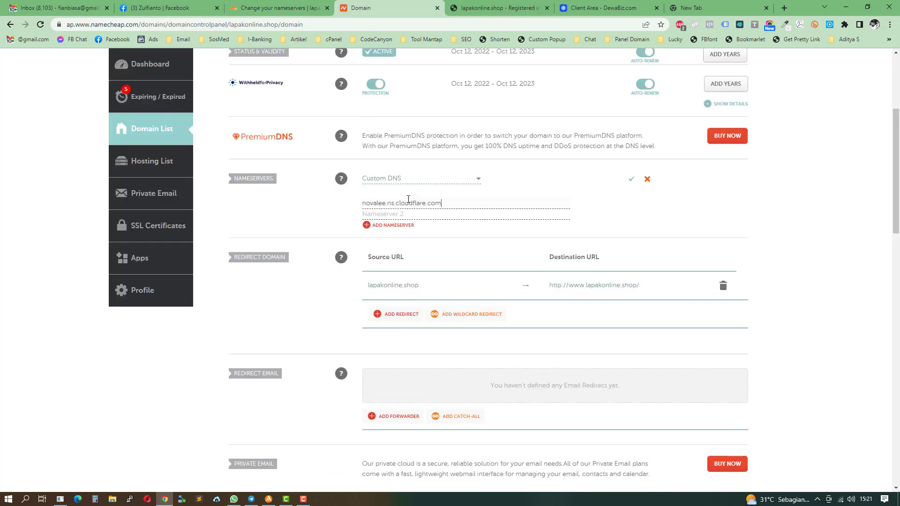
# Copy terry.ns.cloudflare.com from Cloudflare into Namecheap as the second custom nameserver and save the nameserver change.
pyautogui.click(276, 7)
pyautogui.click(461, 215)
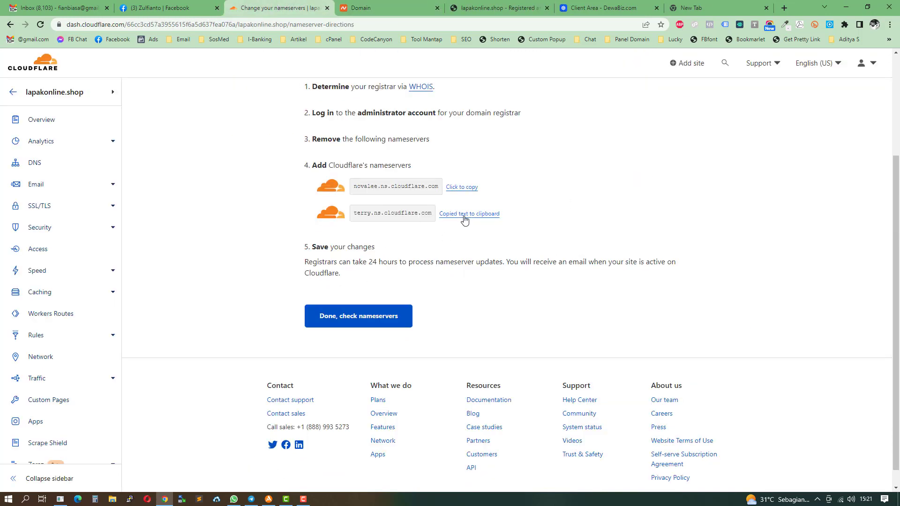
pyautogui.click(377, 8)
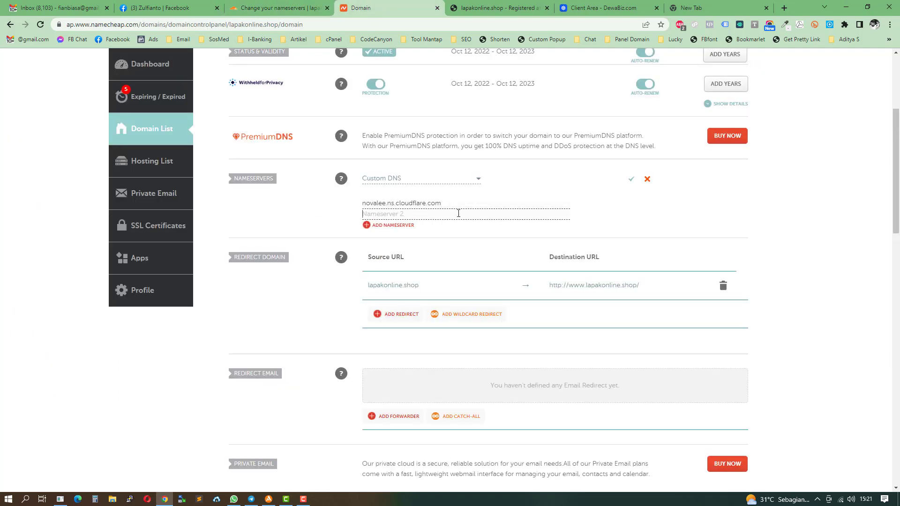
pyautogui.hotkey('ctrl', 'v')
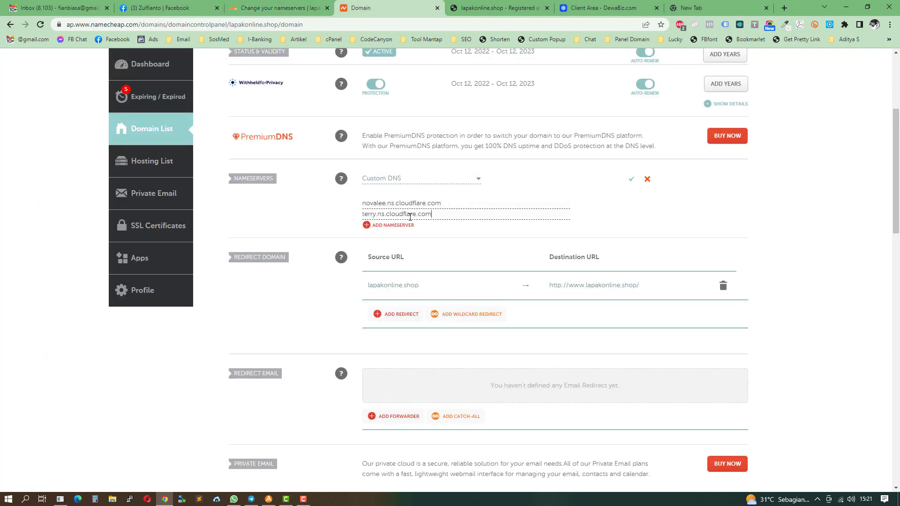
pyautogui.click(631, 182)
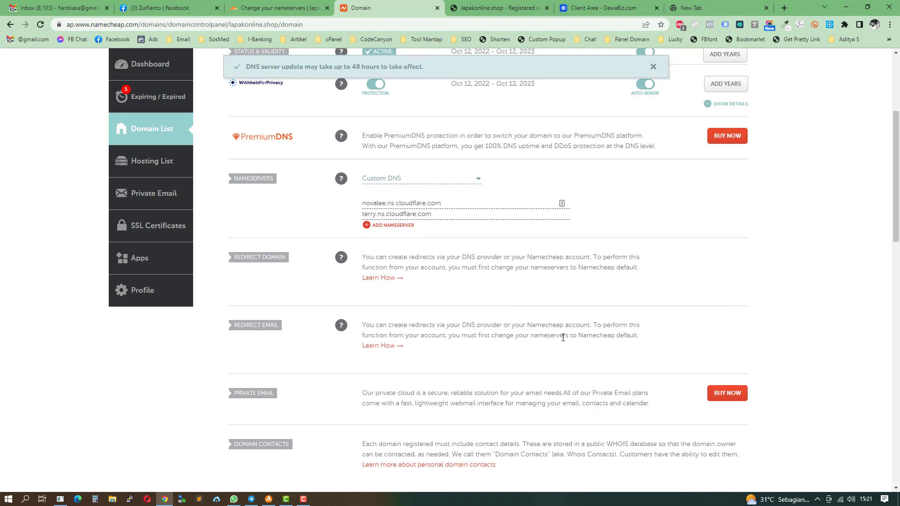
# Return to Cloudflare and confirm that the nameservers have been changed so they get checked.
pyautogui.scroll(4, 568, 340)
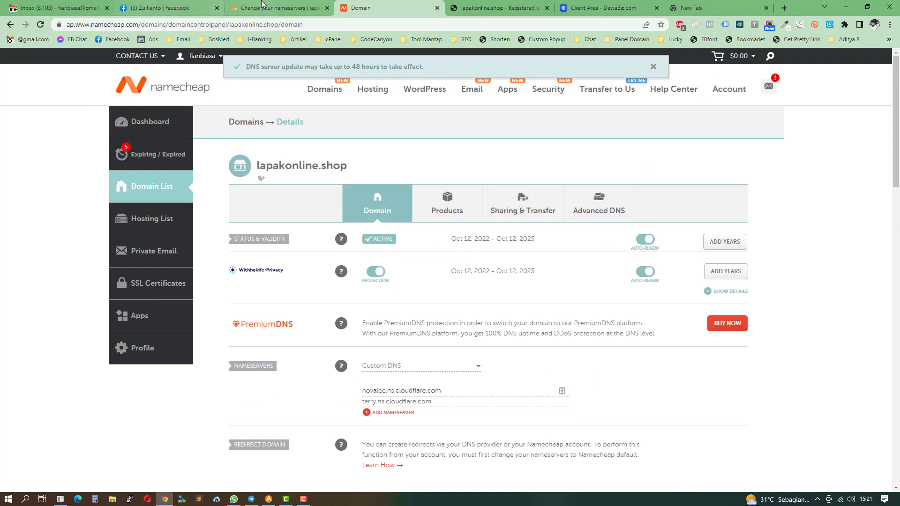
pyautogui.click(264, 6)
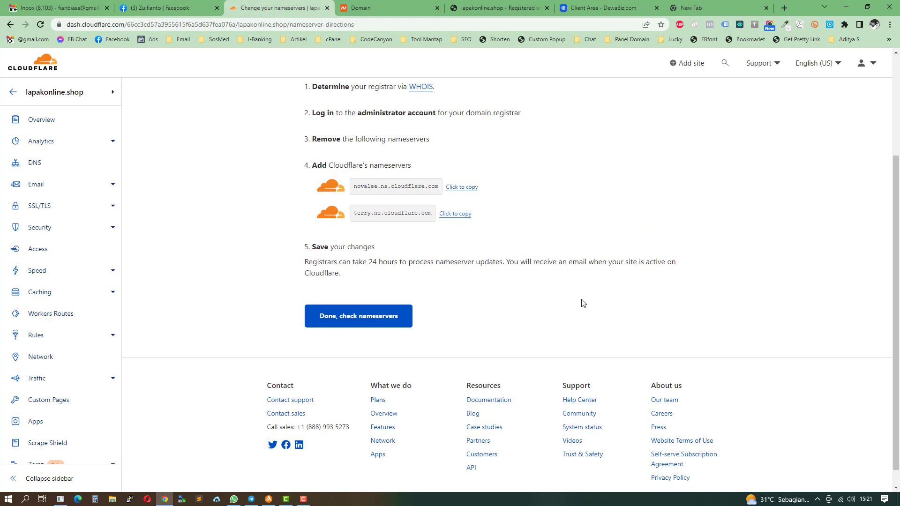
pyautogui.click(345, 325)
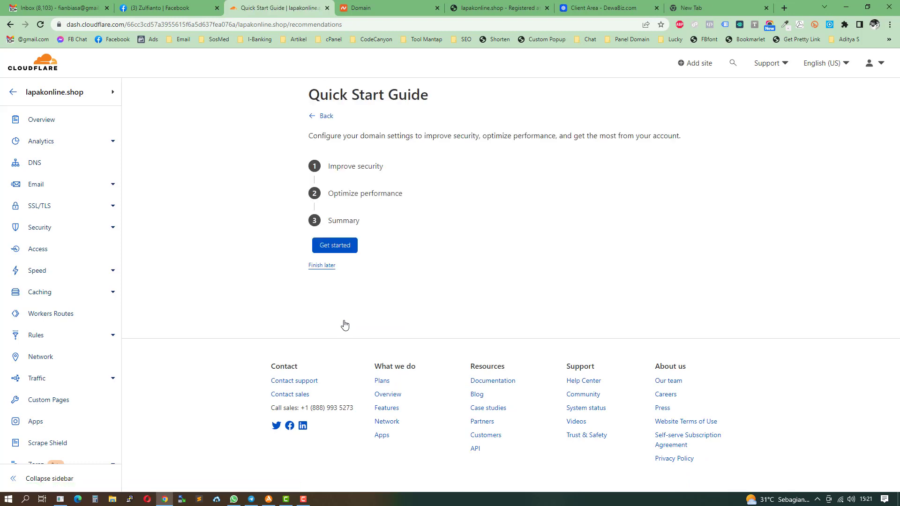
# Start the Quick Start Guide and save its security settings with Automatic HTTPS Rewrites and Always Use HTTPS on.
pyautogui.click(348, 246)
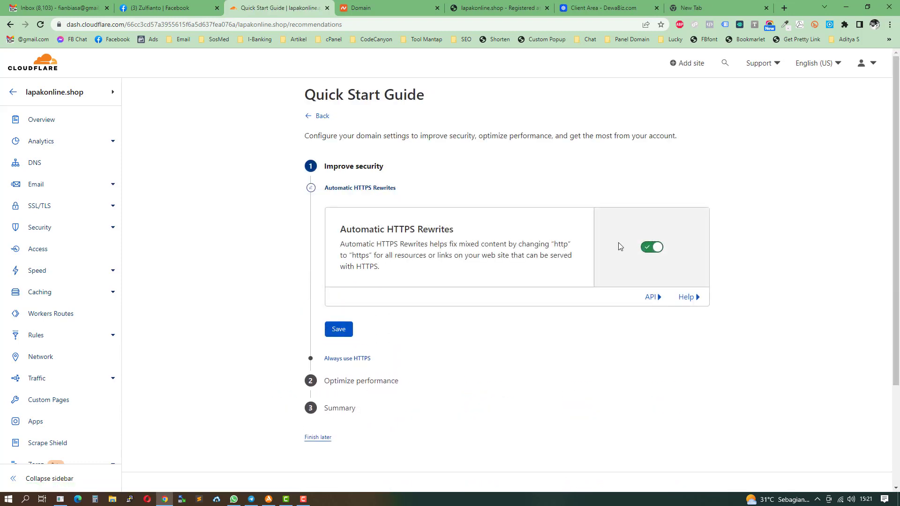
pyautogui.click(338, 334)
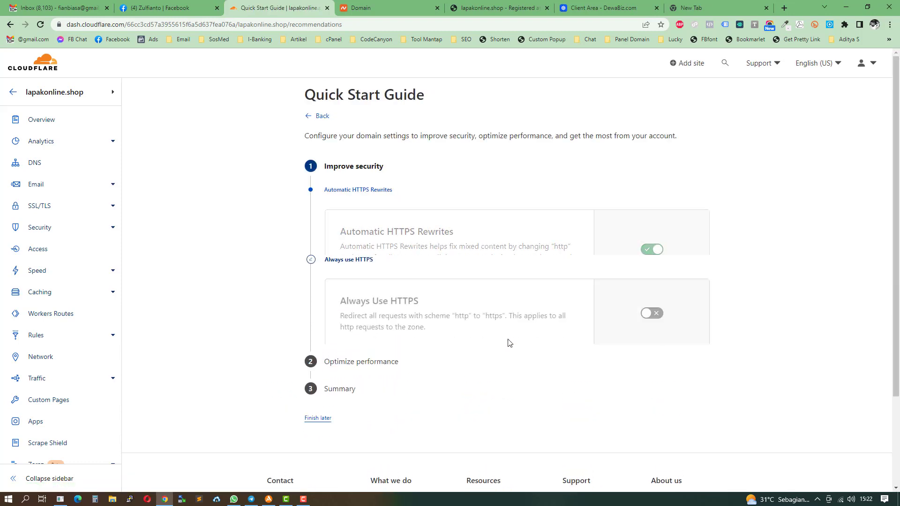
pyautogui.click(642, 261)
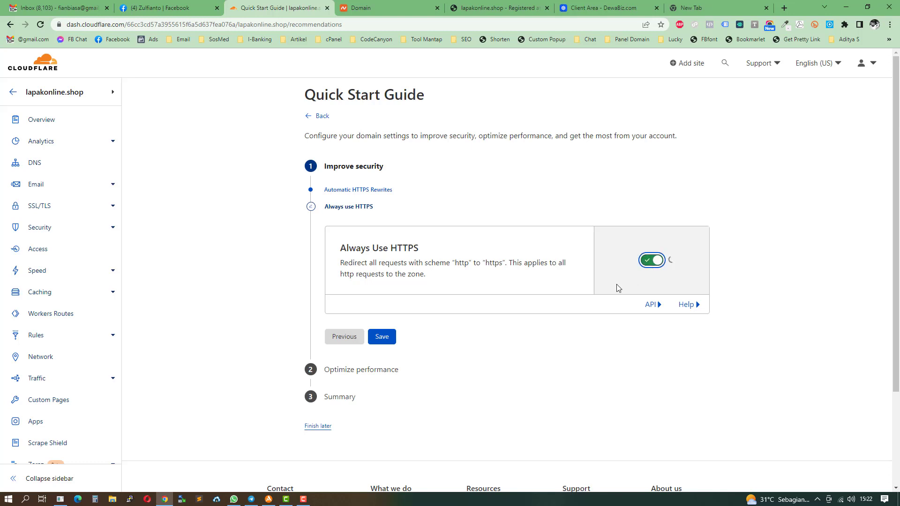
pyautogui.click(382, 354)
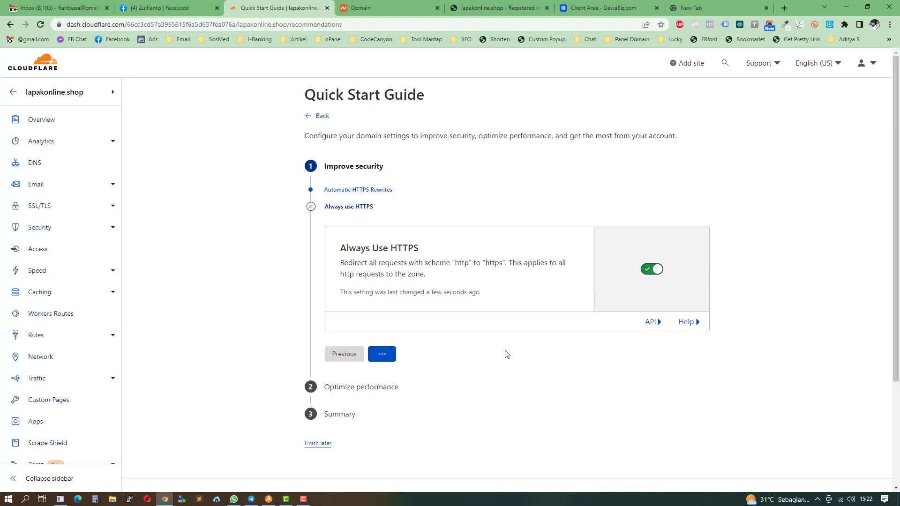
# Finish the Quick Start Guide with Auto Minify enabled for JavaScript, CSS and HTML and Brotli compression on.
pyautogui.click(663, 256)
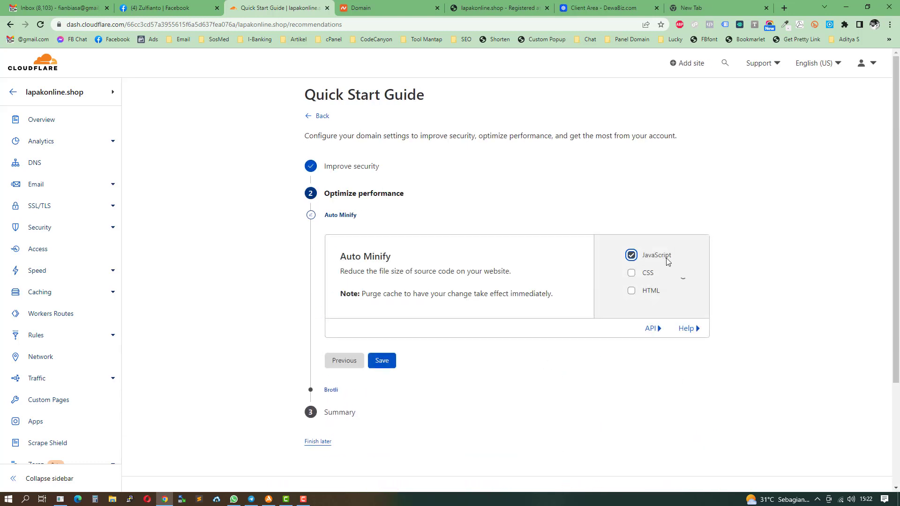
pyautogui.click(650, 284)
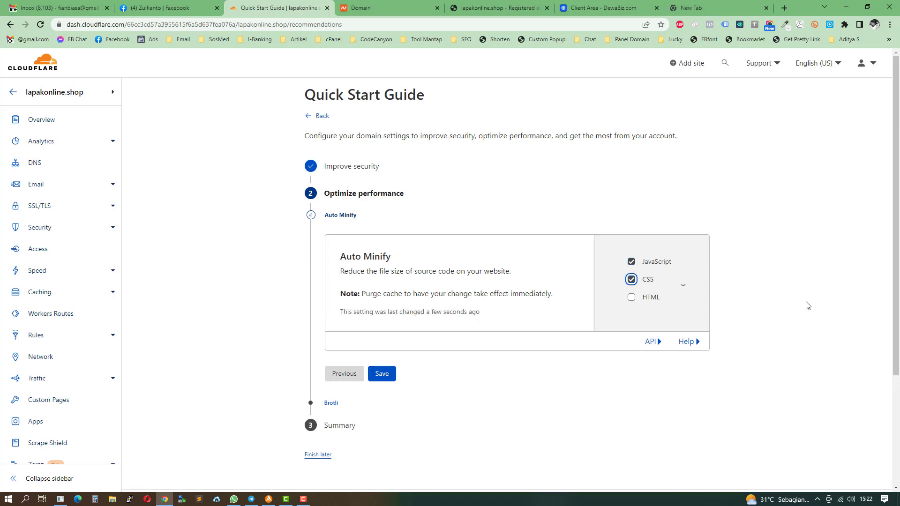
pyautogui.click(657, 301)
pyautogui.click(392, 376)
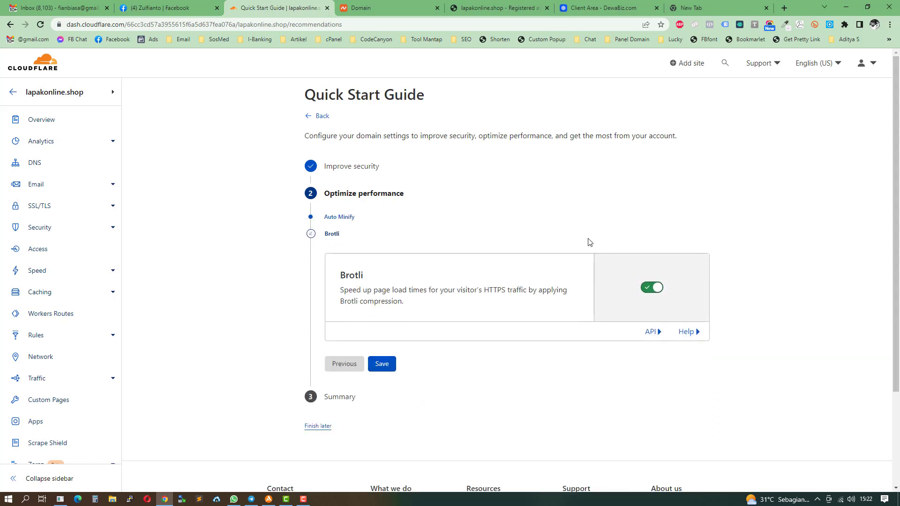
pyautogui.click(382, 368)
pyautogui.click(341, 336)
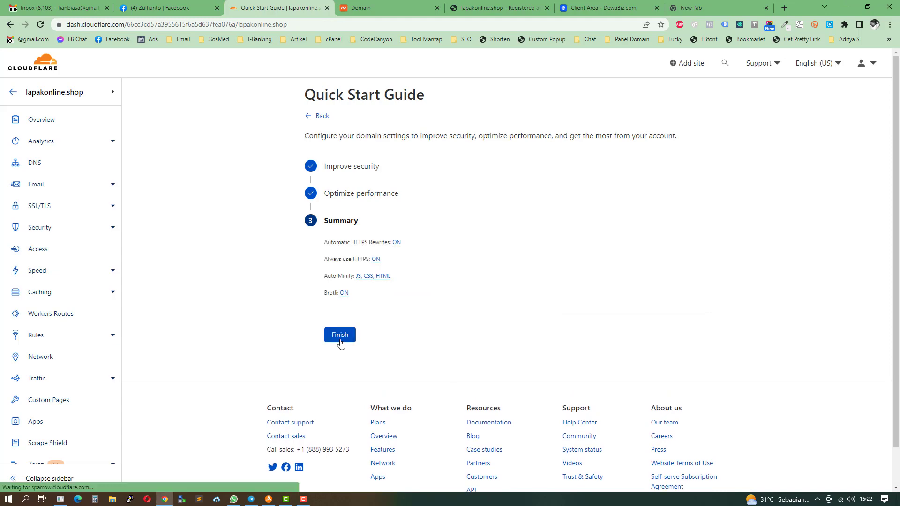
# Enable the SSL/TLS Recommender for lapakonline.shop.
pyautogui.click(49, 210)
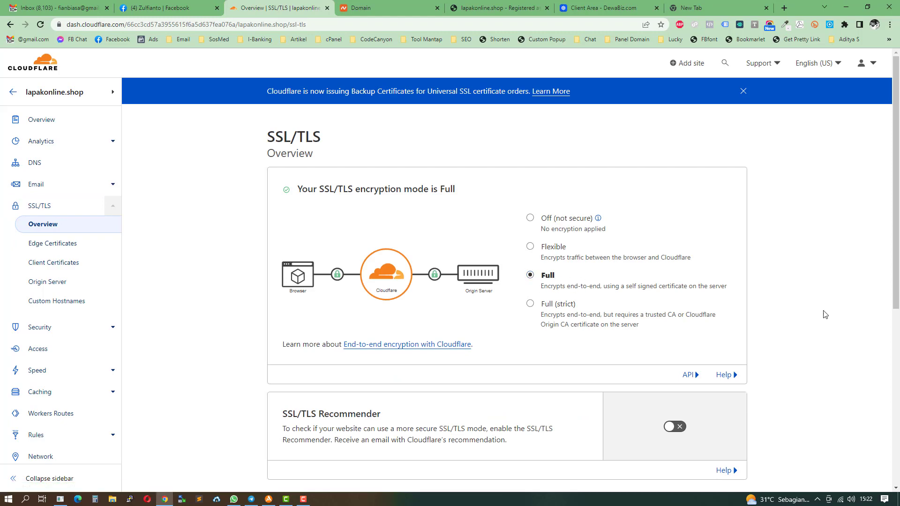
pyautogui.scroll(-4, 826, 314)
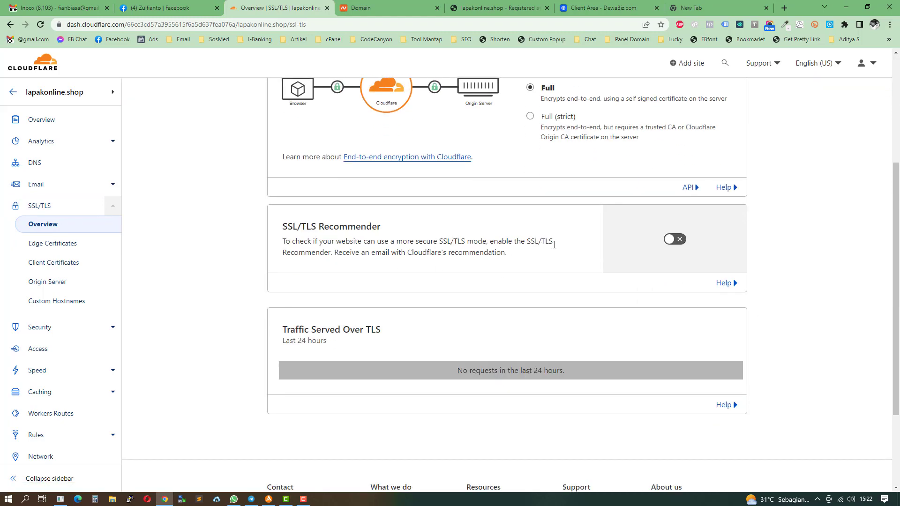
pyautogui.click(671, 240)
# Look through the edge and client certificate settings and enable Authenticated Origin Pulls for the origin server.
pyautogui.click(67, 242)
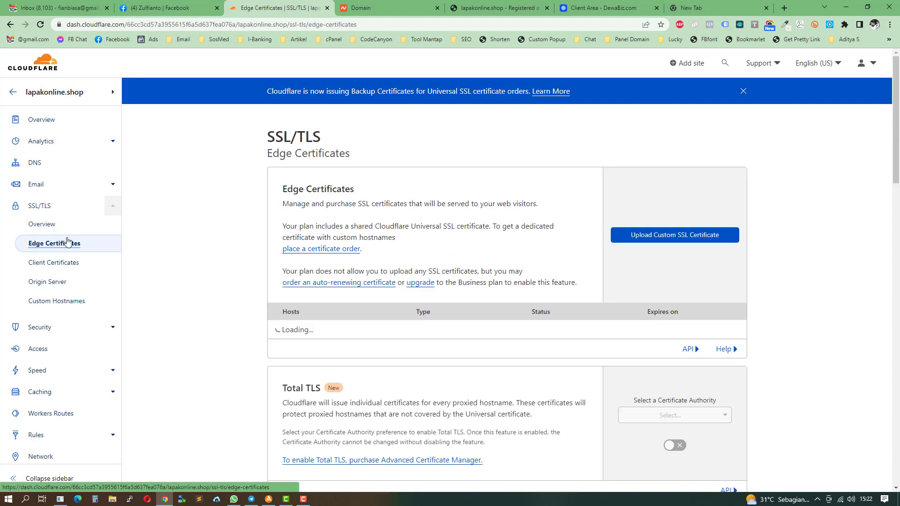
pyautogui.click(78, 266)
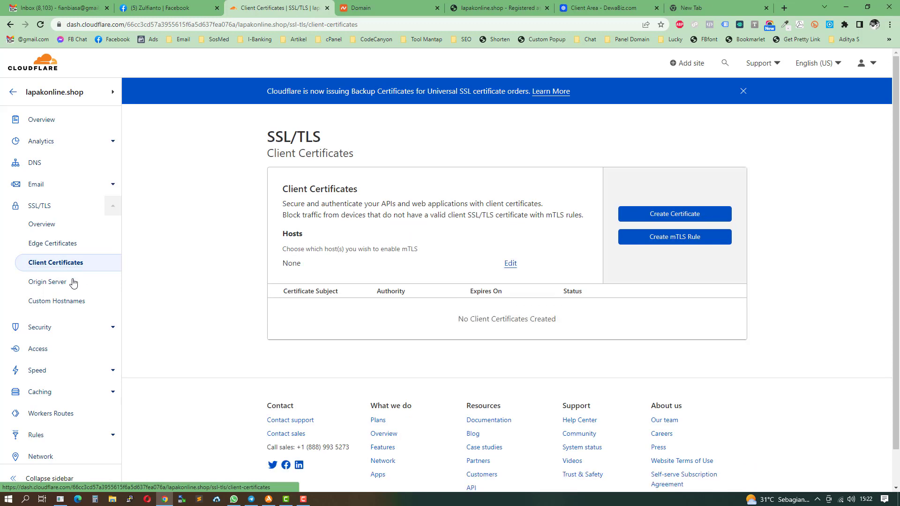
pyautogui.click(69, 289)
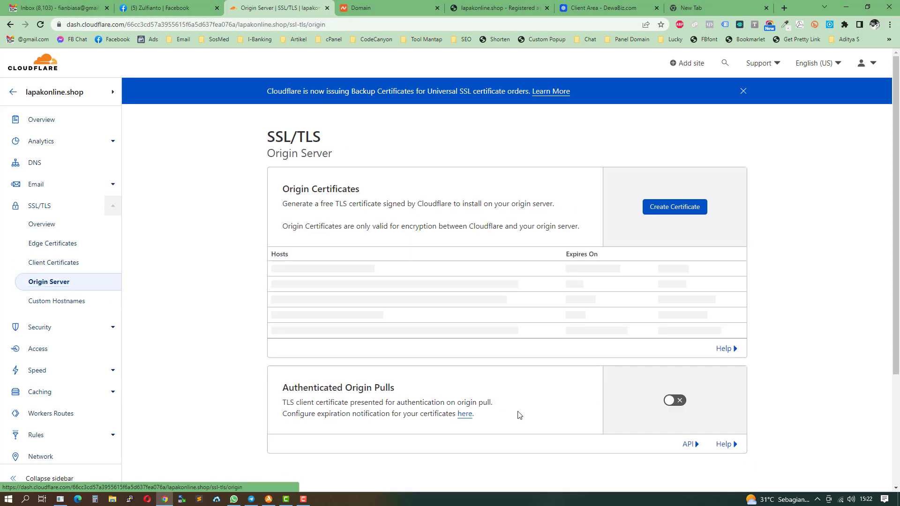
pyautogui.click(680, 353)
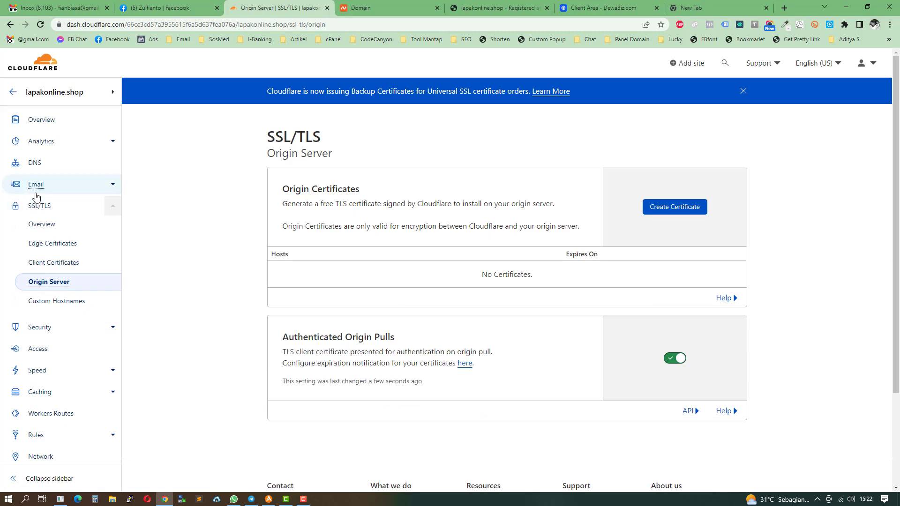
# Review the SSL/TLS encryption settings and start a nameserver check from the domain's overview.
pyautogui.click(42, 225)
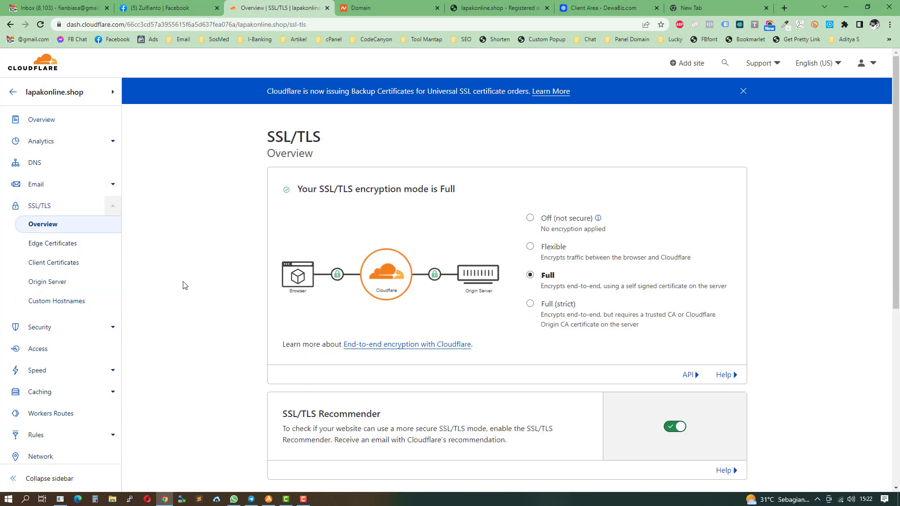
pyautogui.scroll(-7, 217, 289)
pyautogui.scroll(7, 217, 289)
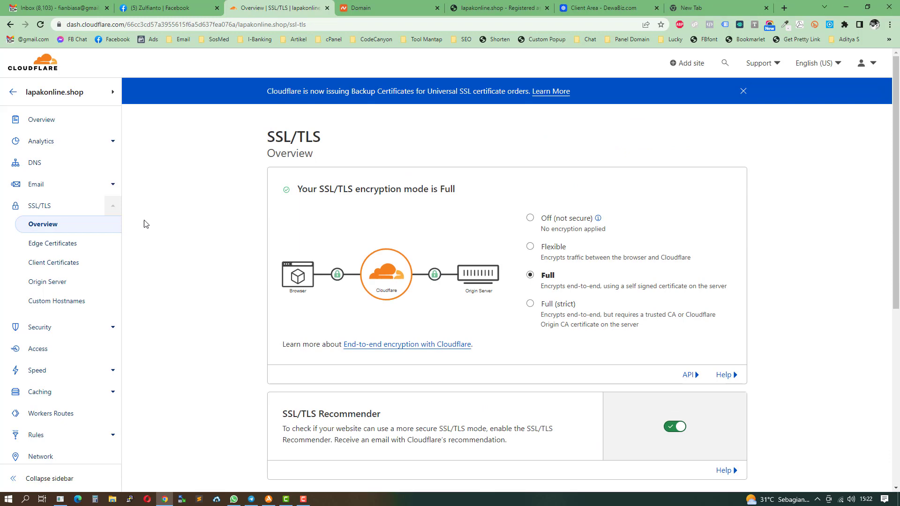
pyautogui.click(41, 121)
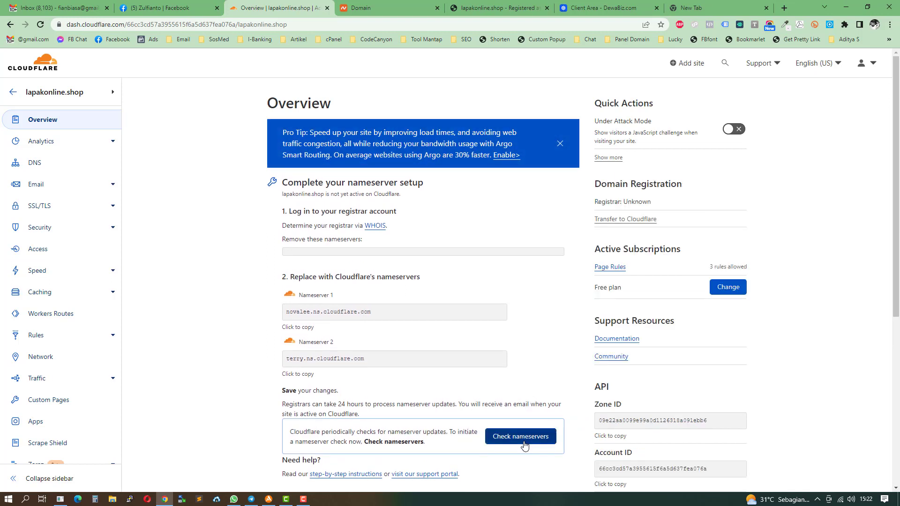
pyautogui.click(525, 445)
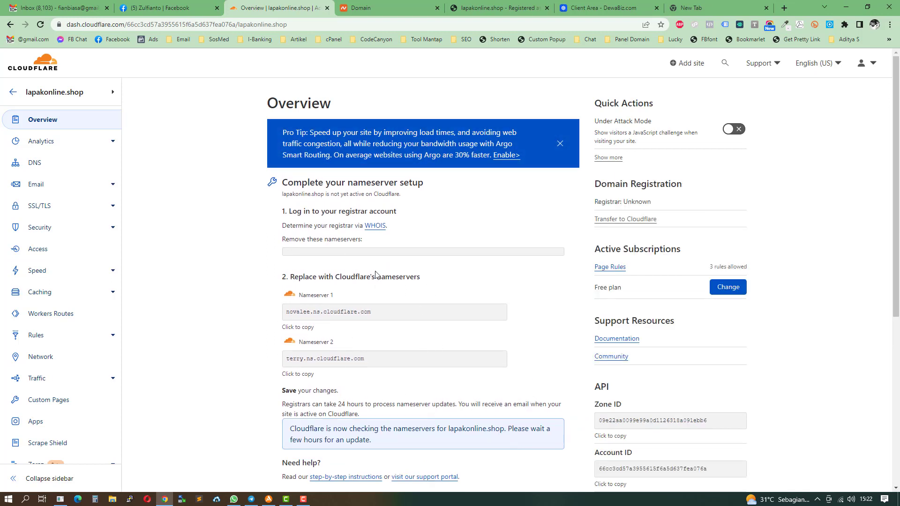
# Review the nameserver setup on Cloudflare's overview and switch to Namecheap to compare the custom nameservers of lapakonline.shop.
pyautogui.scroll(-3, 450, 357)
pyautogui.scroll(3, 455, 357)
pyautogui.click(367, 4)
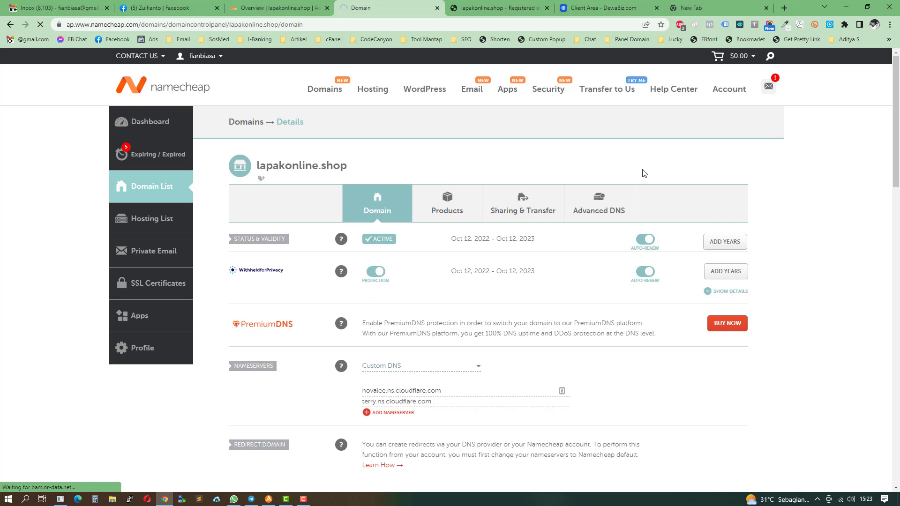
# Open the intoDNS report for the domain at intodns.com/lapakonline.shop.
pyautogui.click(505, 3)
pyautogui.click(456, 24)
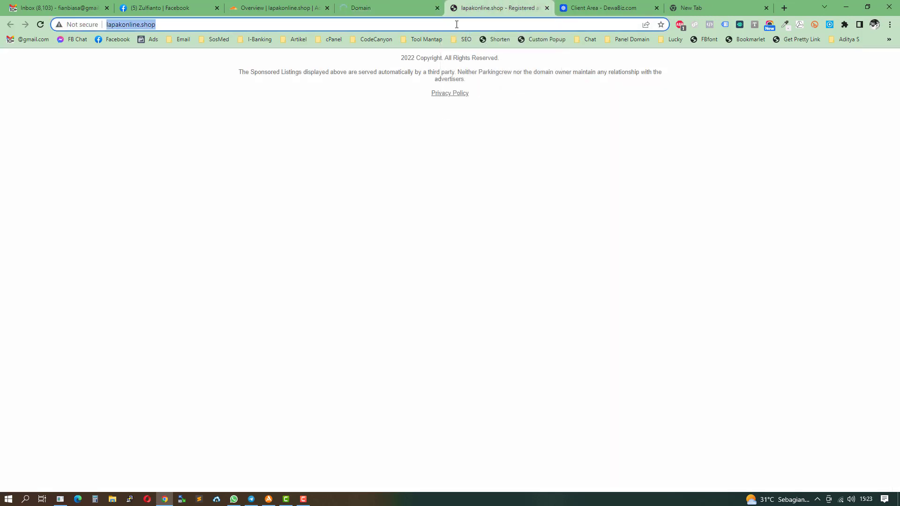
pyautogui.click(457, 24)
pyautogui.hotkey('shift', 'Home')
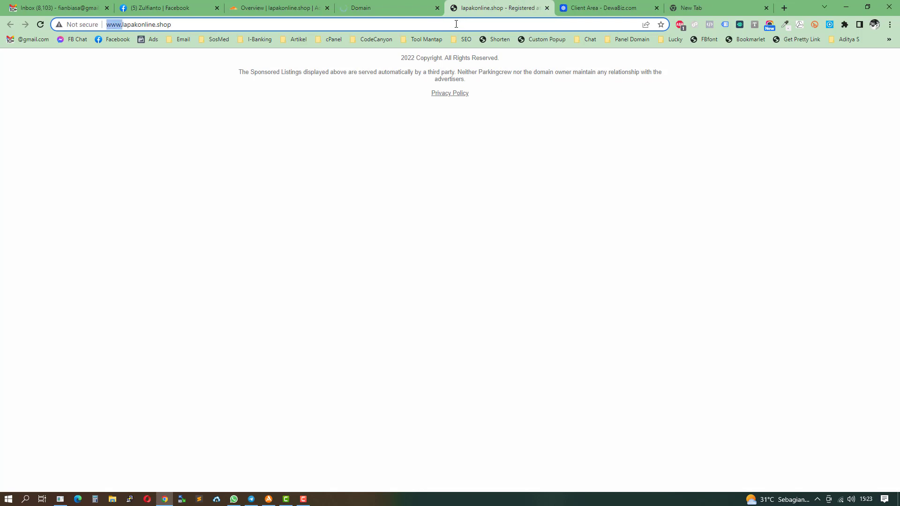
pyautogui.write('intodns.com/')
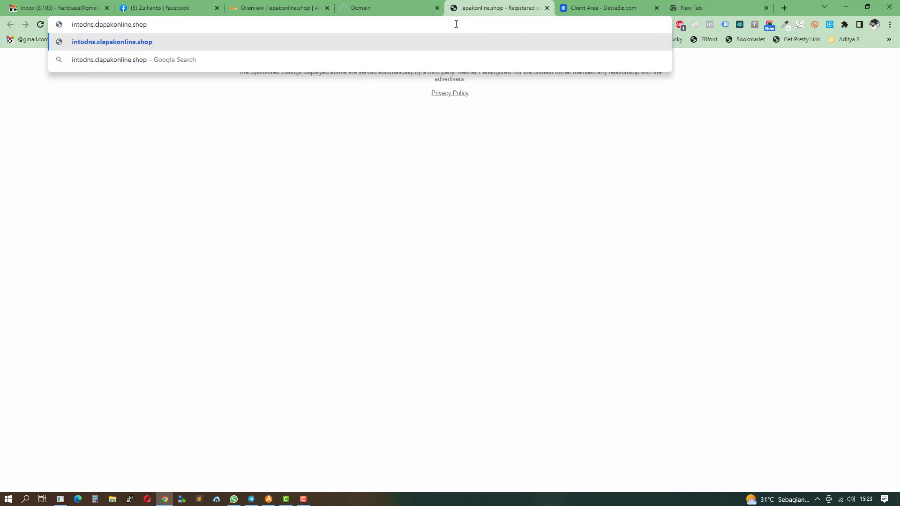
pyautogui.press('Return')
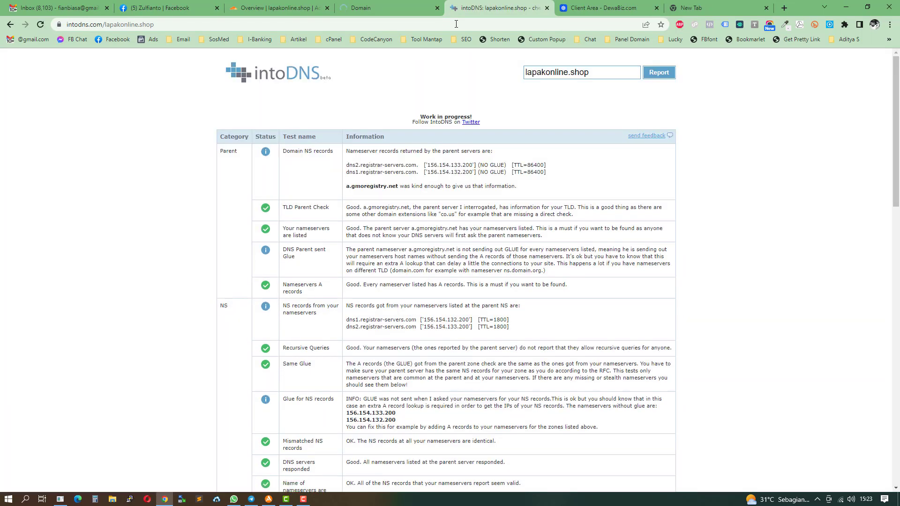
# Examine the parent nameserver records and the rest of the intoDNS report, and return to the domain's details on Namecheap.
pyautogui.moveTo(421, 172); pyautogui.dragTo(347, 151)
pyautogui.click(367, 165)
pyautogui.moveTo(418, 173); pyautogui.dragTo(346, 168)
pyautogui.click(721, 233)
pyautogui.scroll(-20, 471, 292)
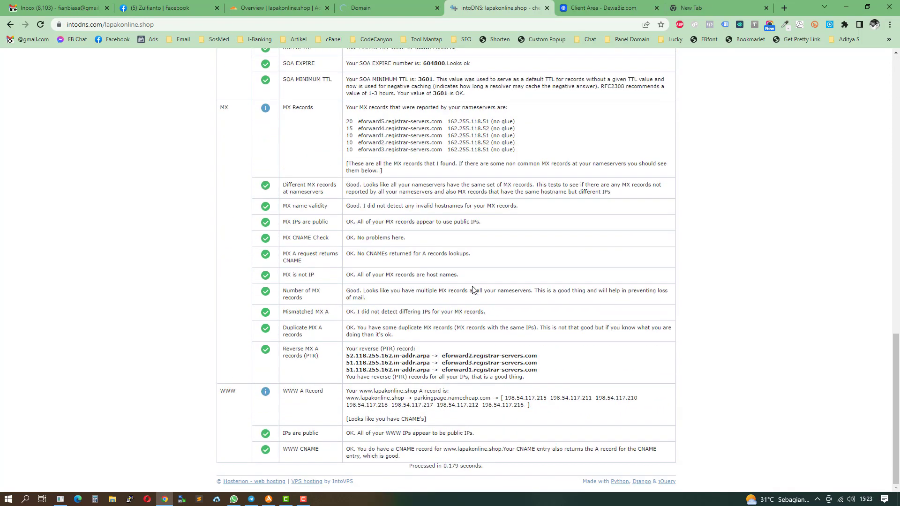
pyautogui.scroll(20, 471, 312)
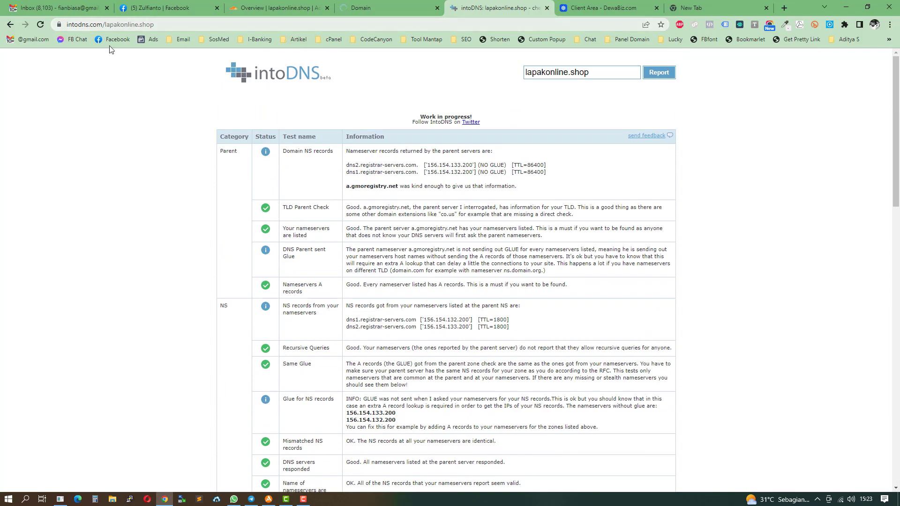
pyautogui.click(390, 7)
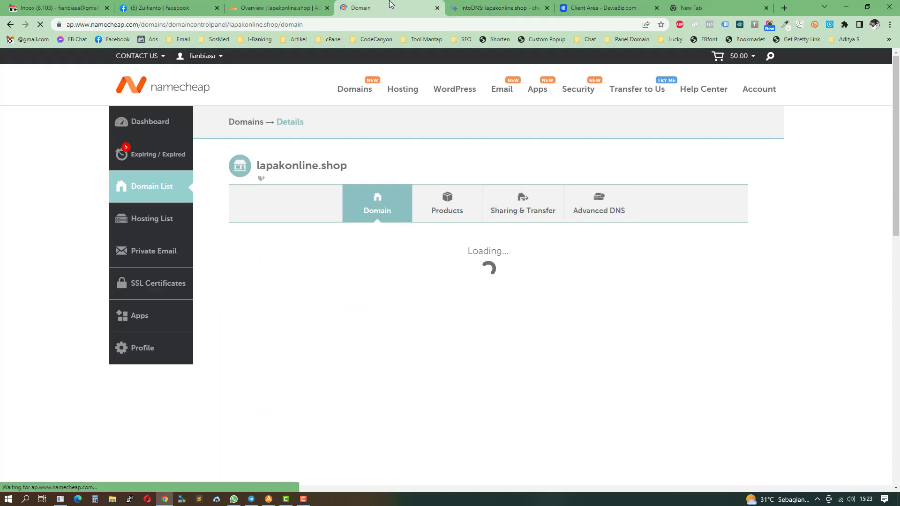